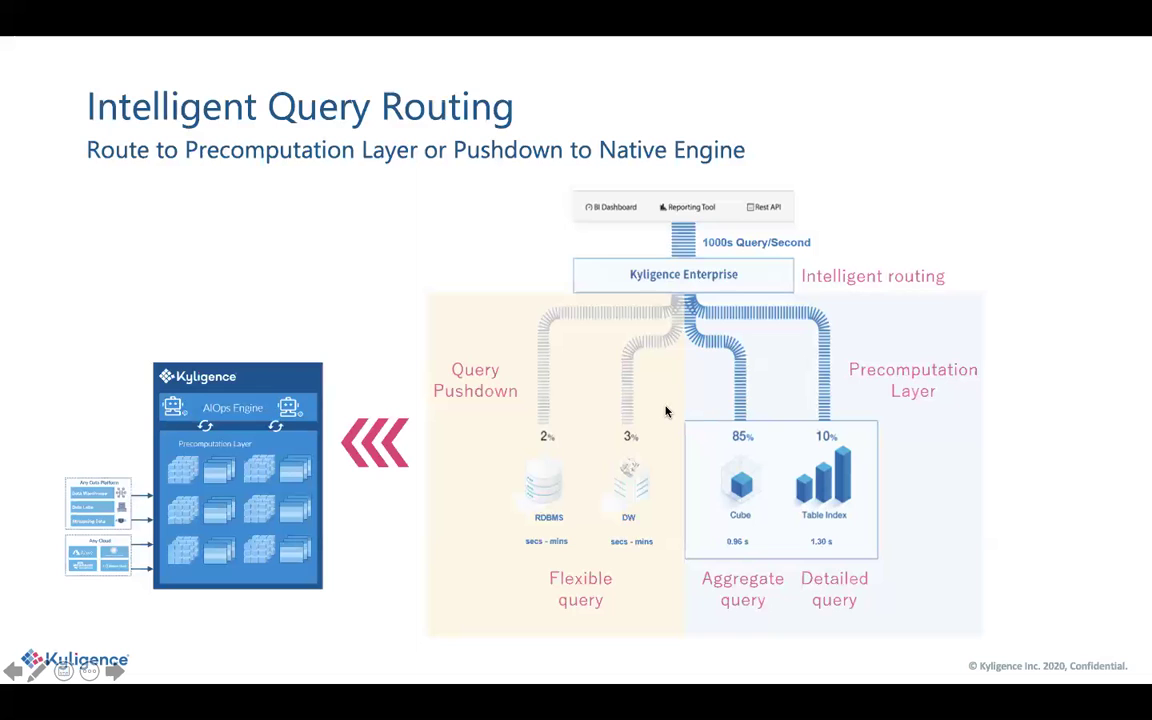
- End the Kyligence Demo slideshow, glance at Snowflake's LINEITEM table, then return to Kyligence Cloud Workspaces
left_click(666, 411)
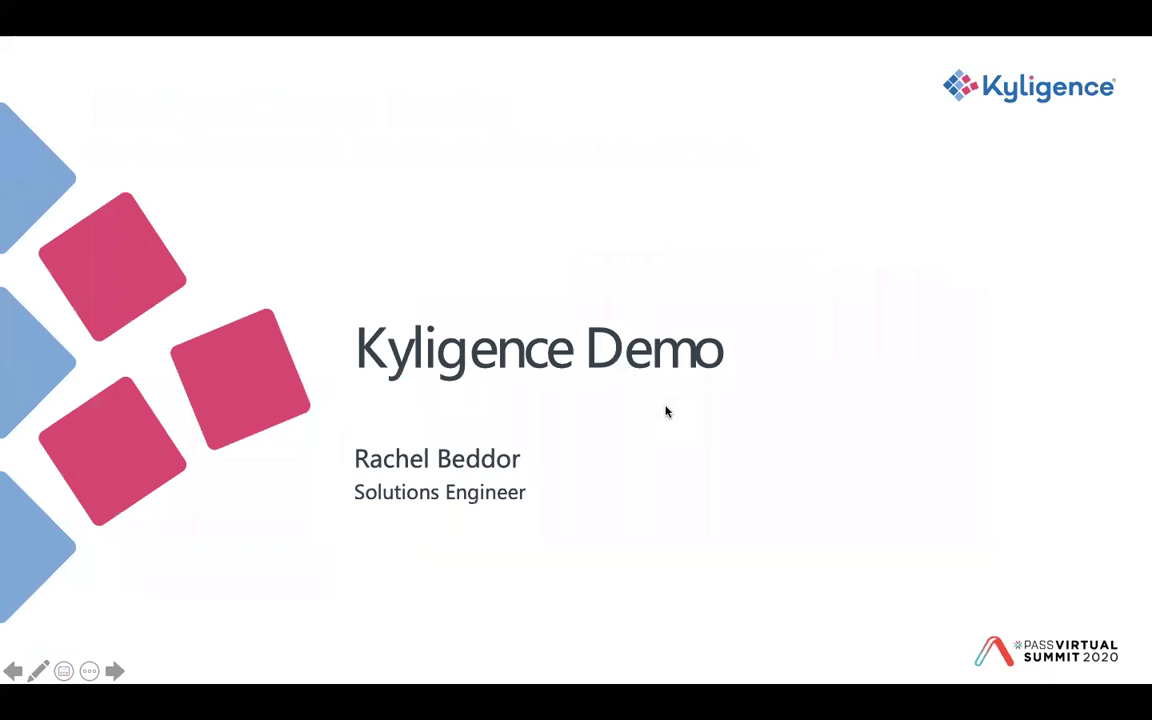
key("Escape")
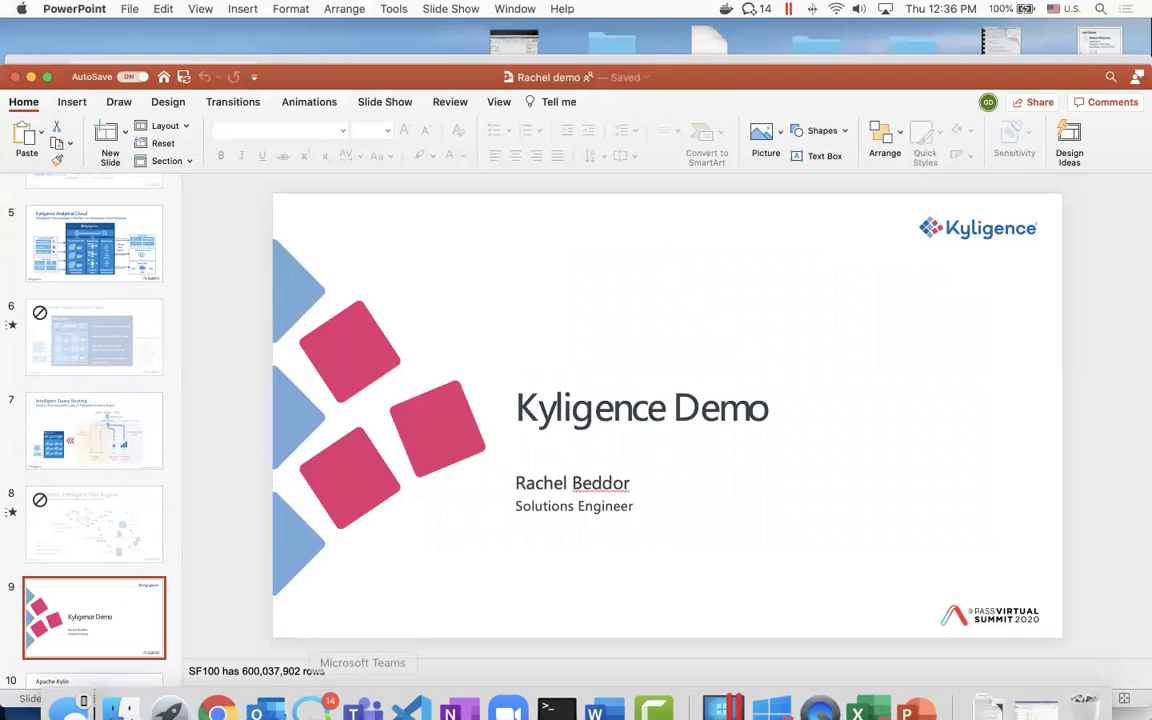
left_click(217, 692)
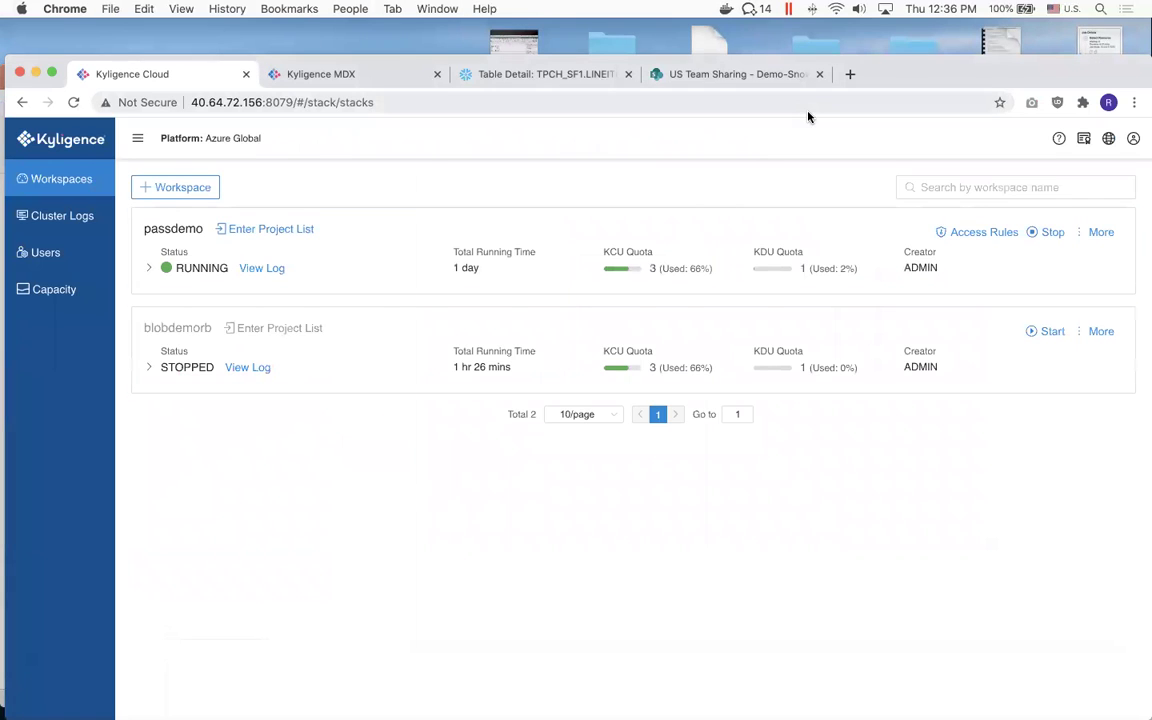
left_click(490, 76)
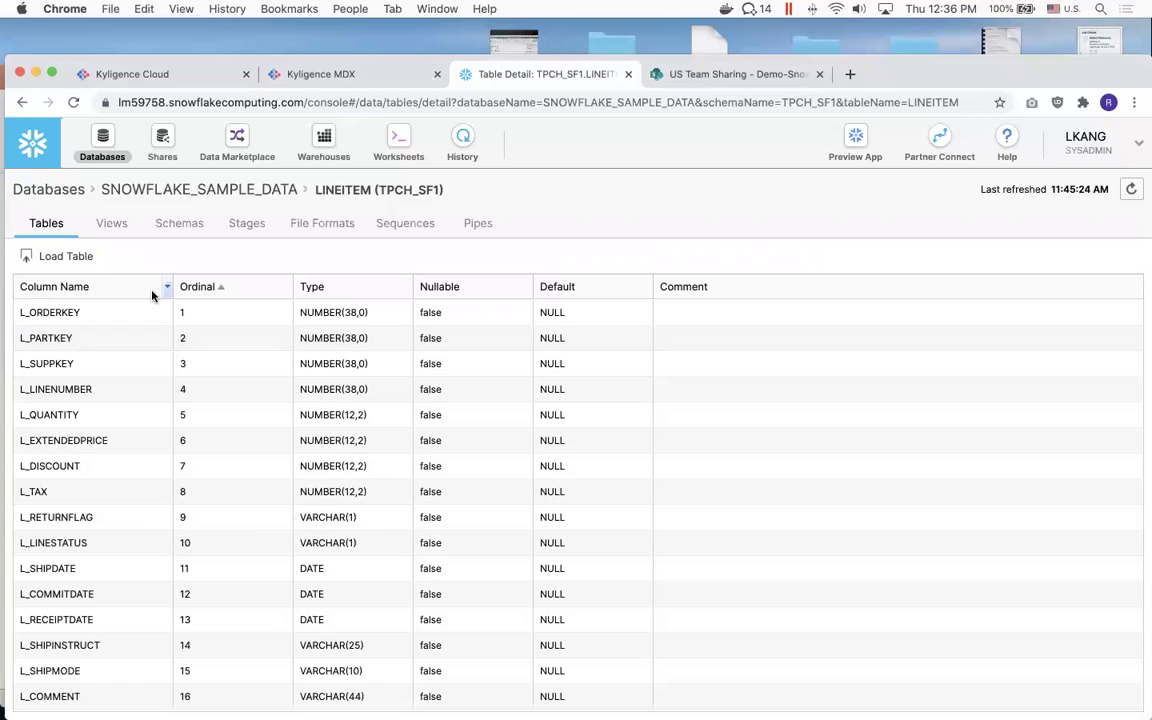
left_click(161, 76)
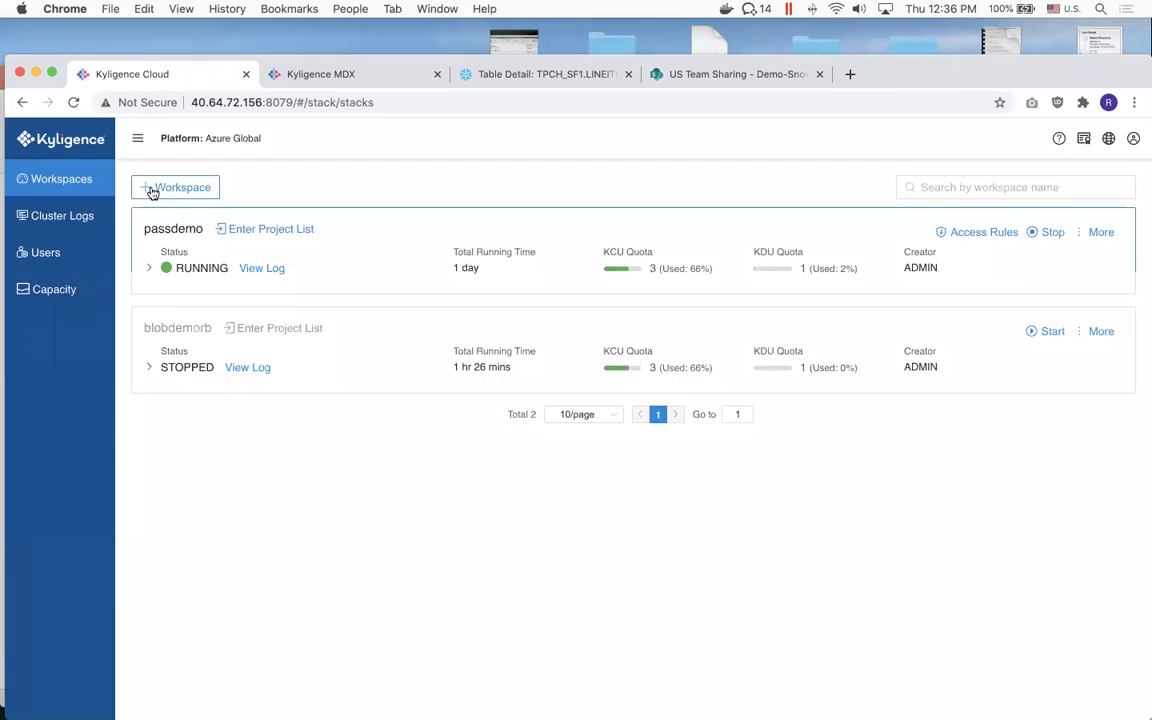
- Expand the passdemo workspace, check its Snowflake data source, and enter its project list
left_click(149, 268)
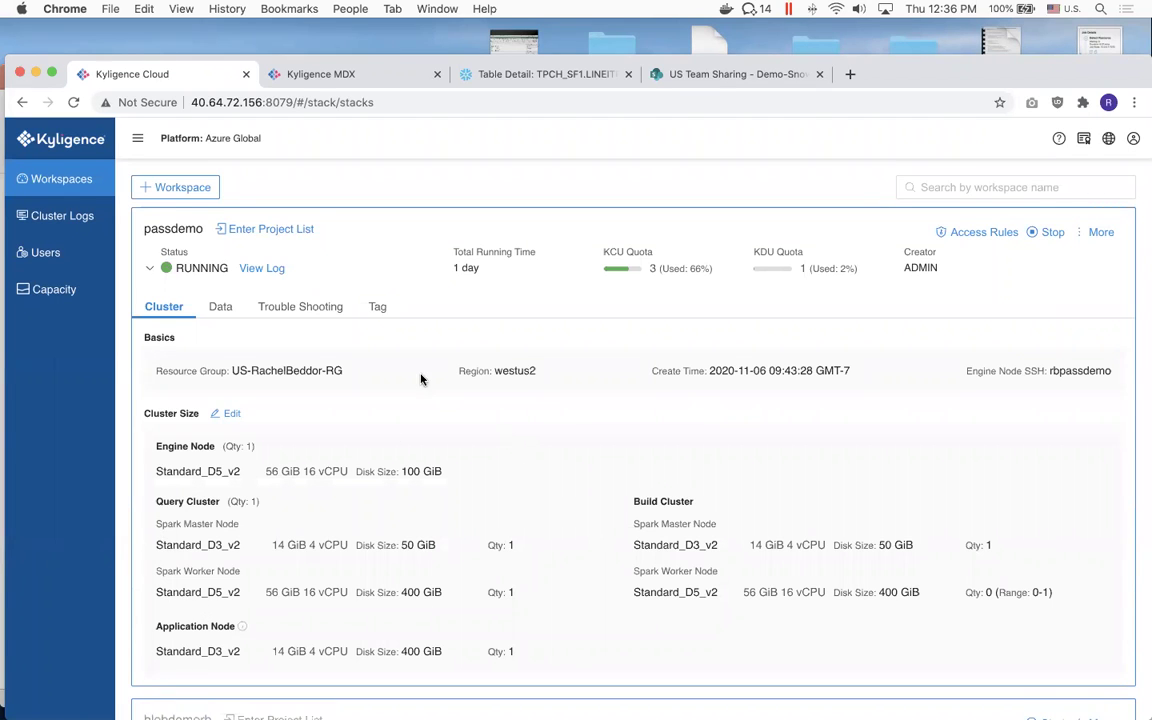
left_click(211, 308)
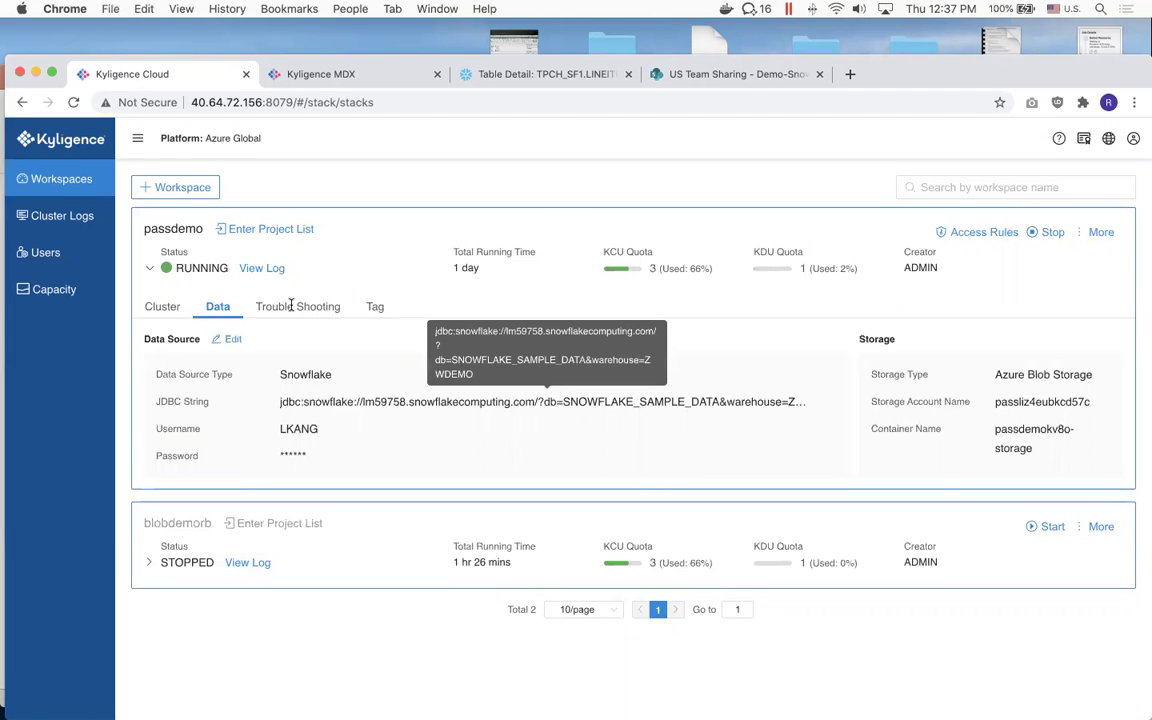
left_click(294, 237)
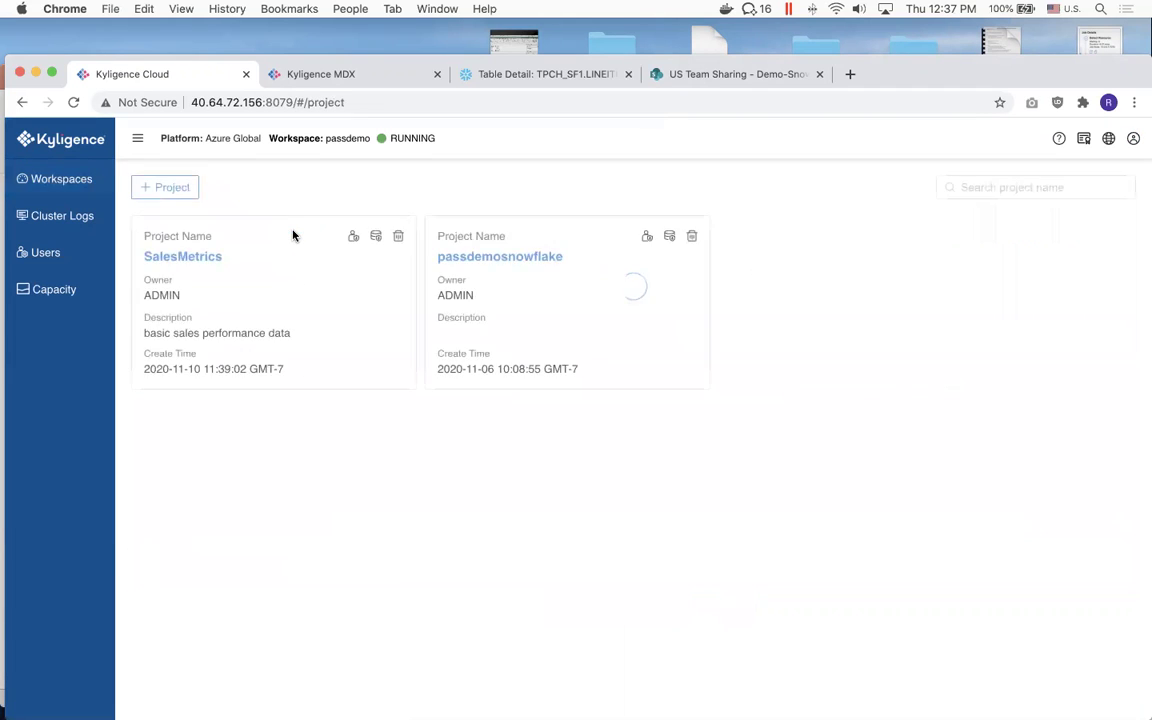
- Open the passdemosnowflake project and list its TPCH_SF10, SF100 and SF1 models
left_click(455, 256)
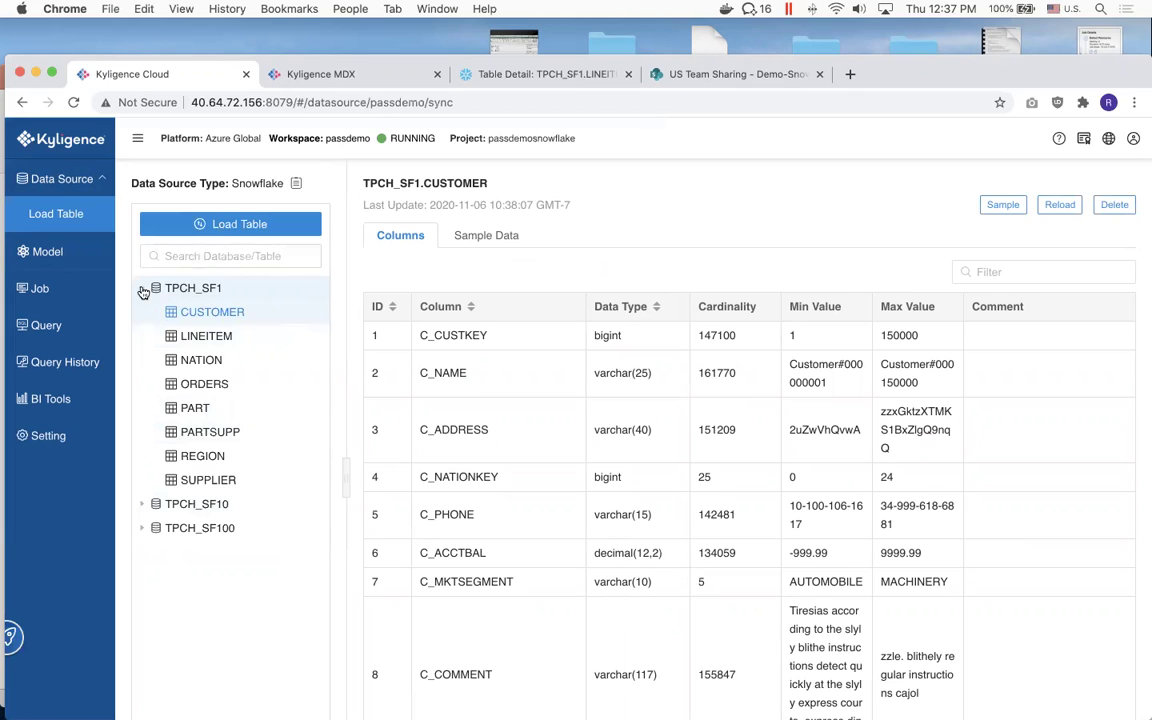
left_click(50, 252)
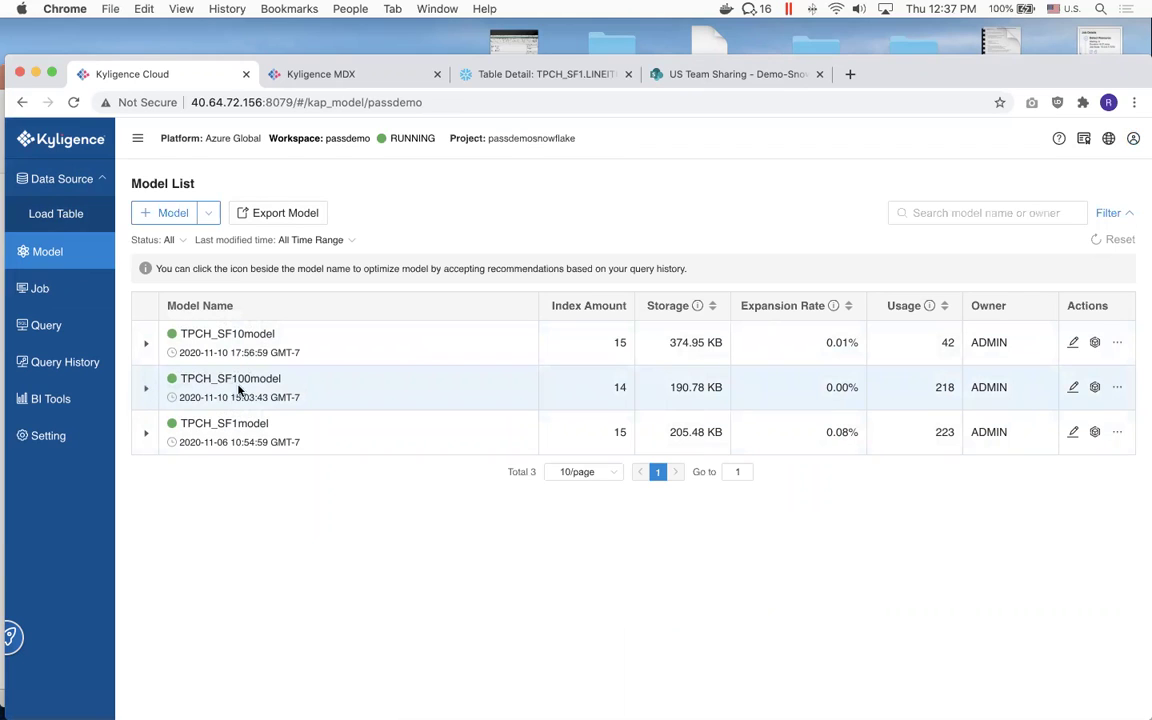
- Inspect the TPCH_SF100model ER diagram, then go to the BI Tools connectors page
left_click_drag(217, 379, 245, 379)
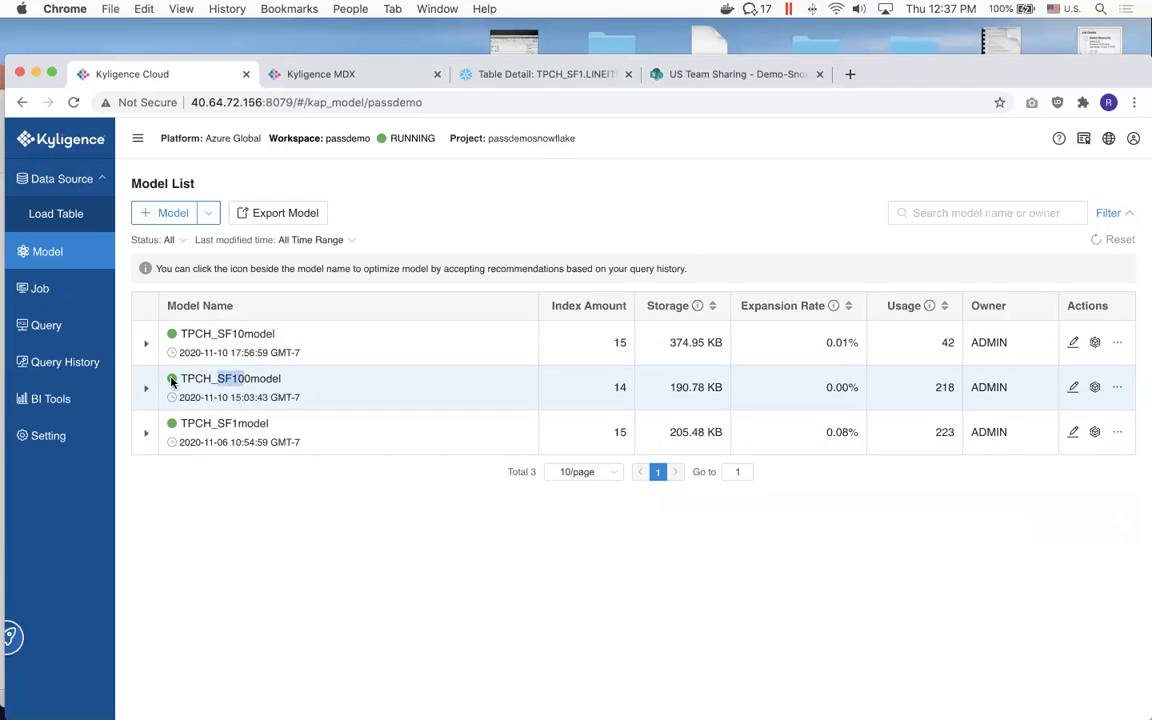
left_click(146, 389)
scroll(145, 396, "down", 2)
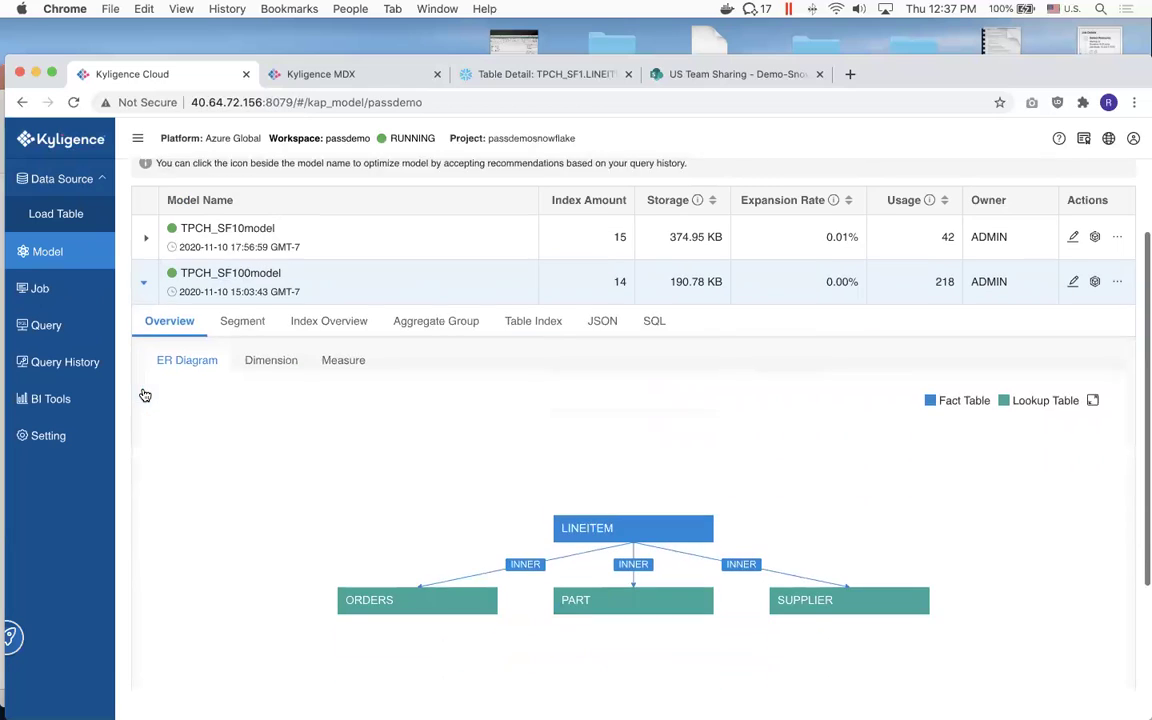
scroll(145, 396, "down", 1)
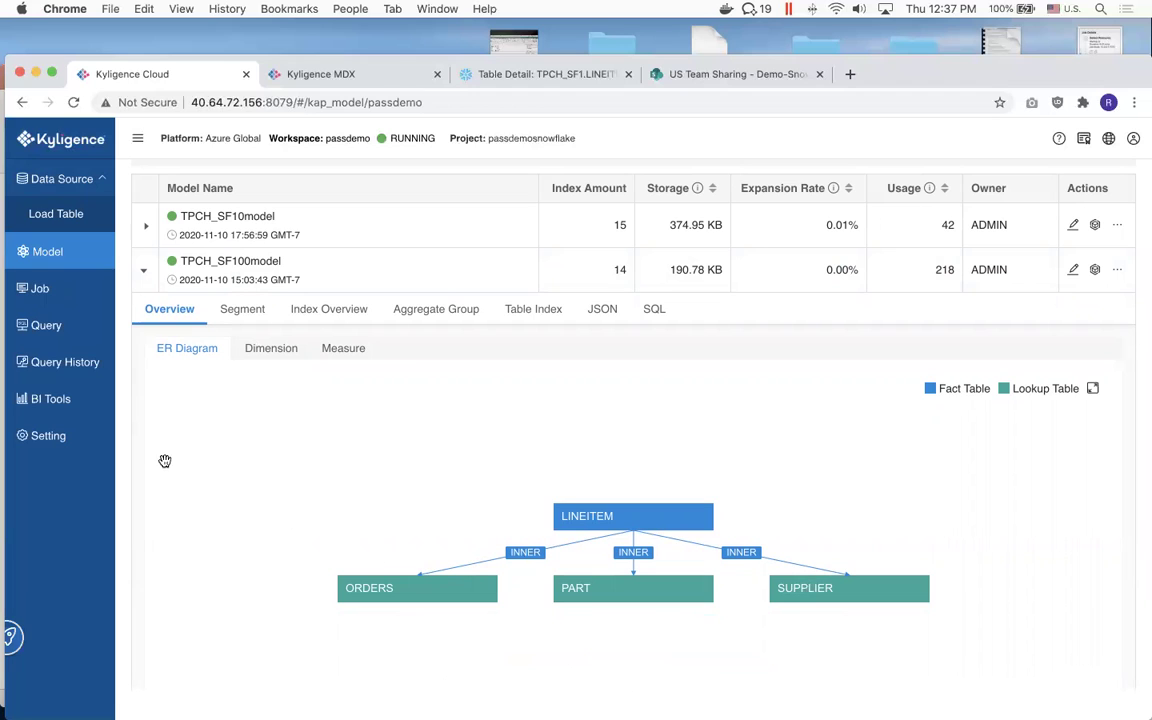
left_click(86, 405)
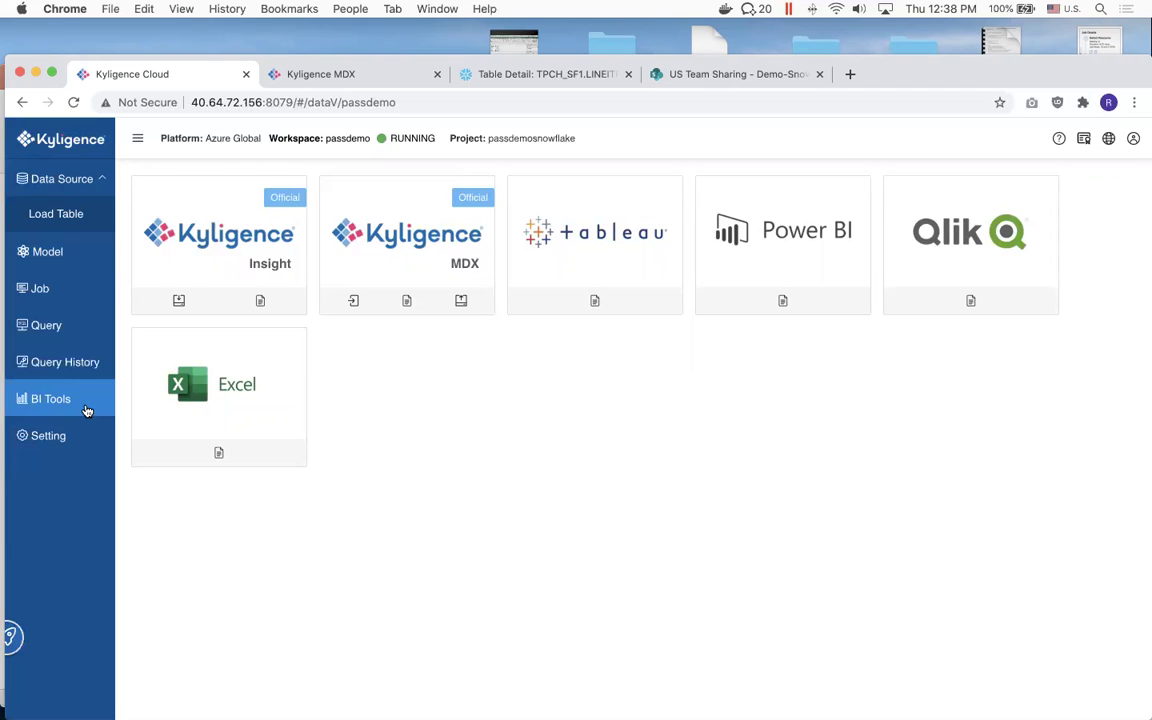
- Open Kyligence MDX in a new tab and show the Excel tutorial with the XMLA server address
left_click(356, 301)
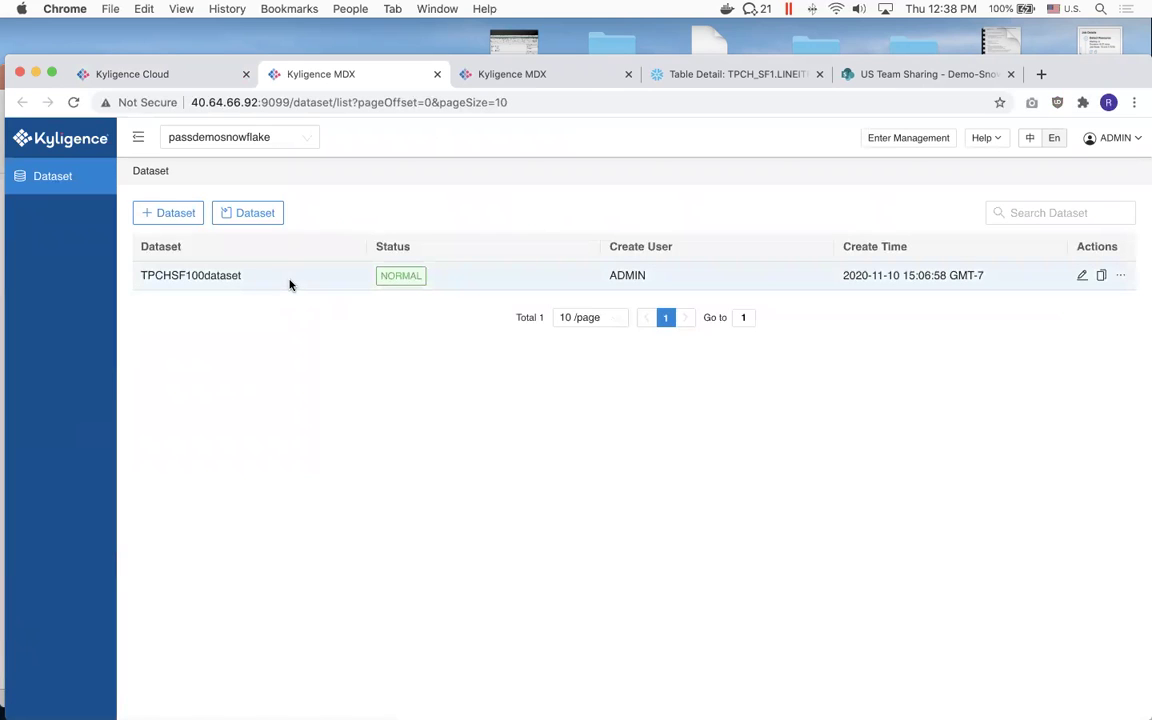
left_click(166, 89)
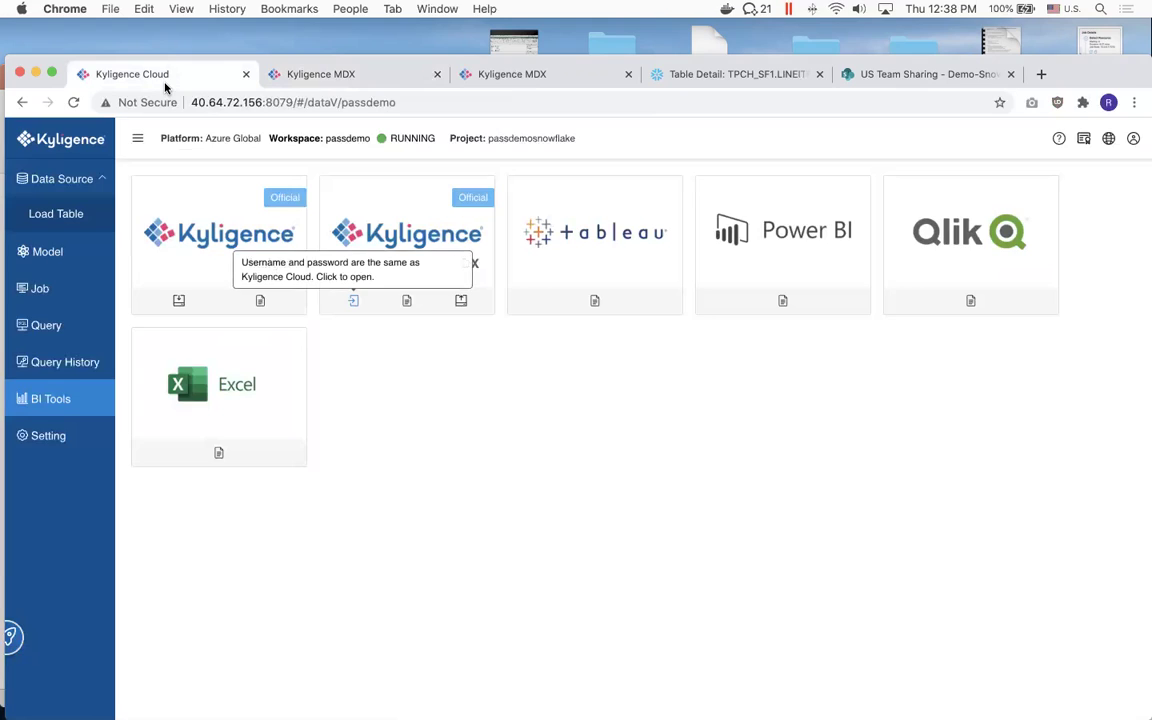
left_click(220, 455)
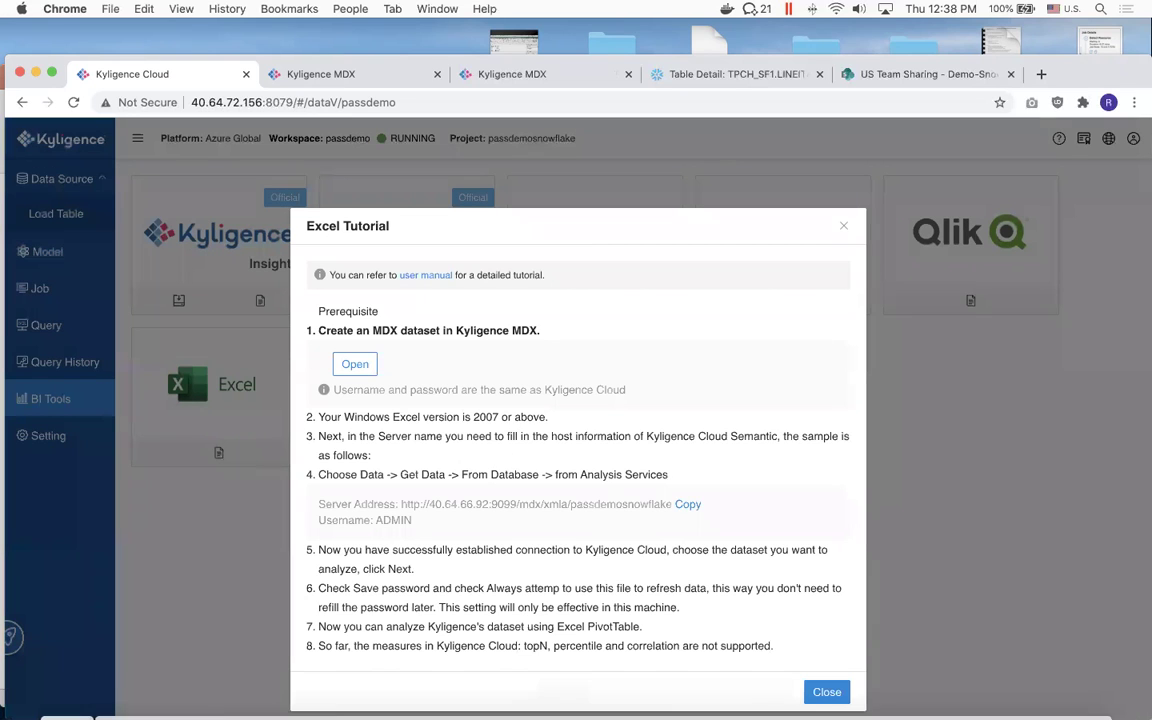
- Create a blank Excel workbook and start a From Analysis Services connection at cell A2
left_click(858, 690)
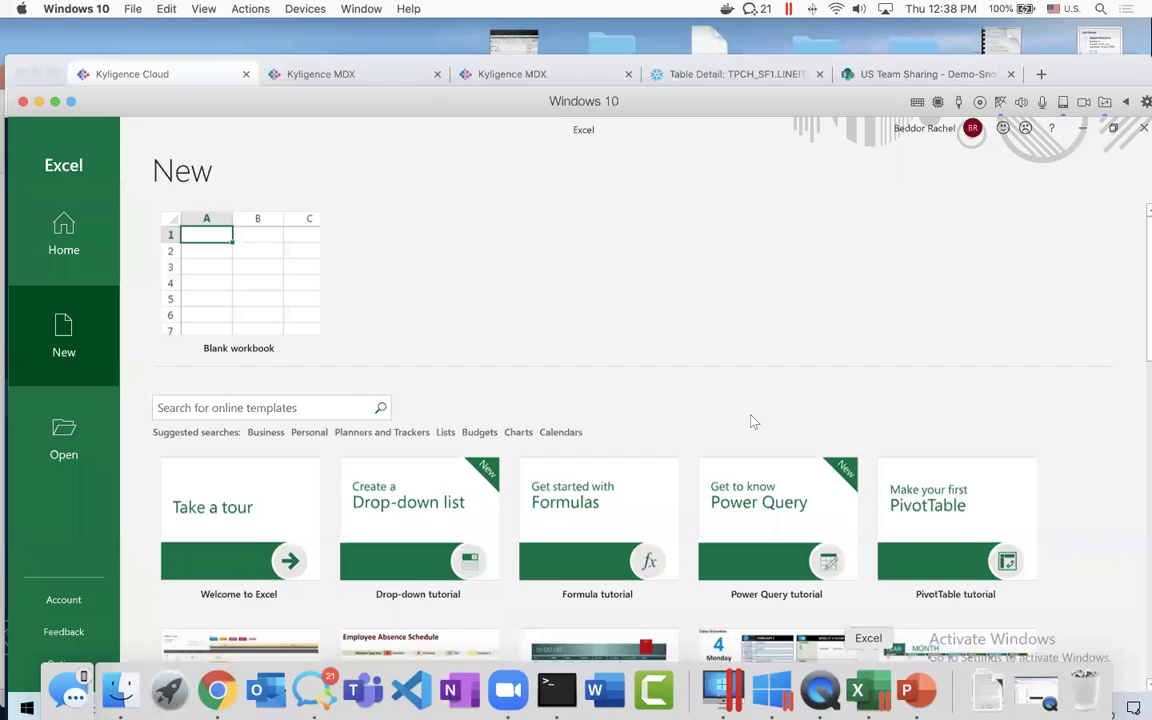
left_click(240, 322)
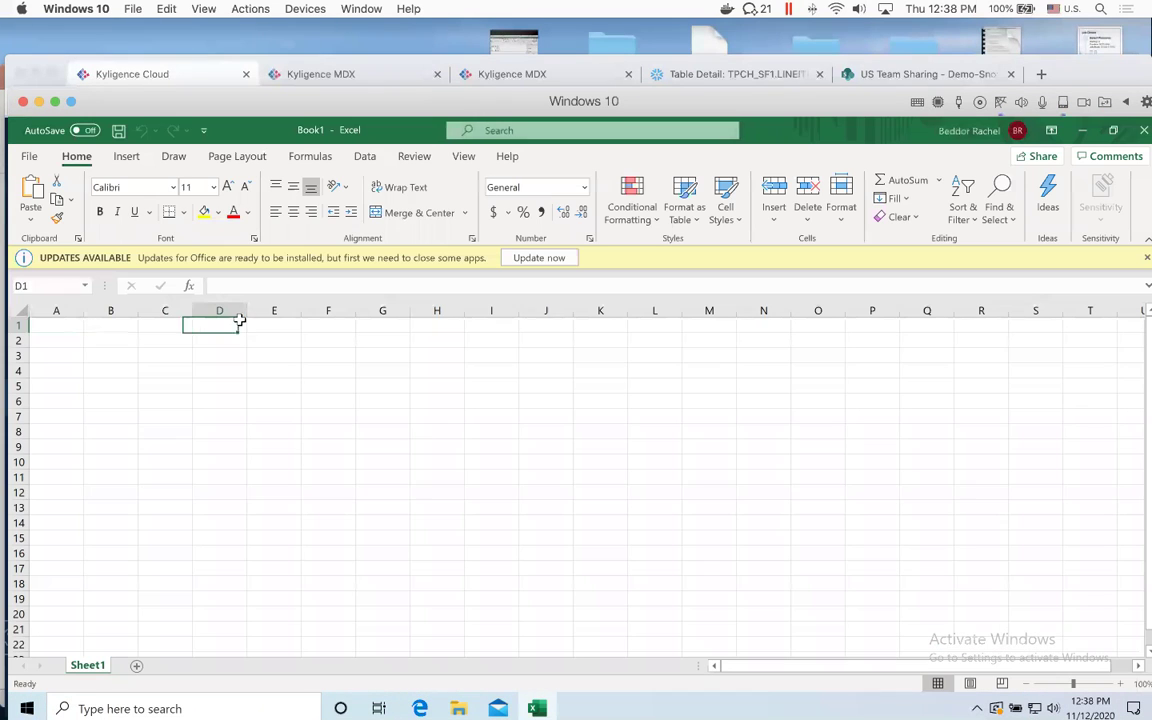
left_click(77, 337)
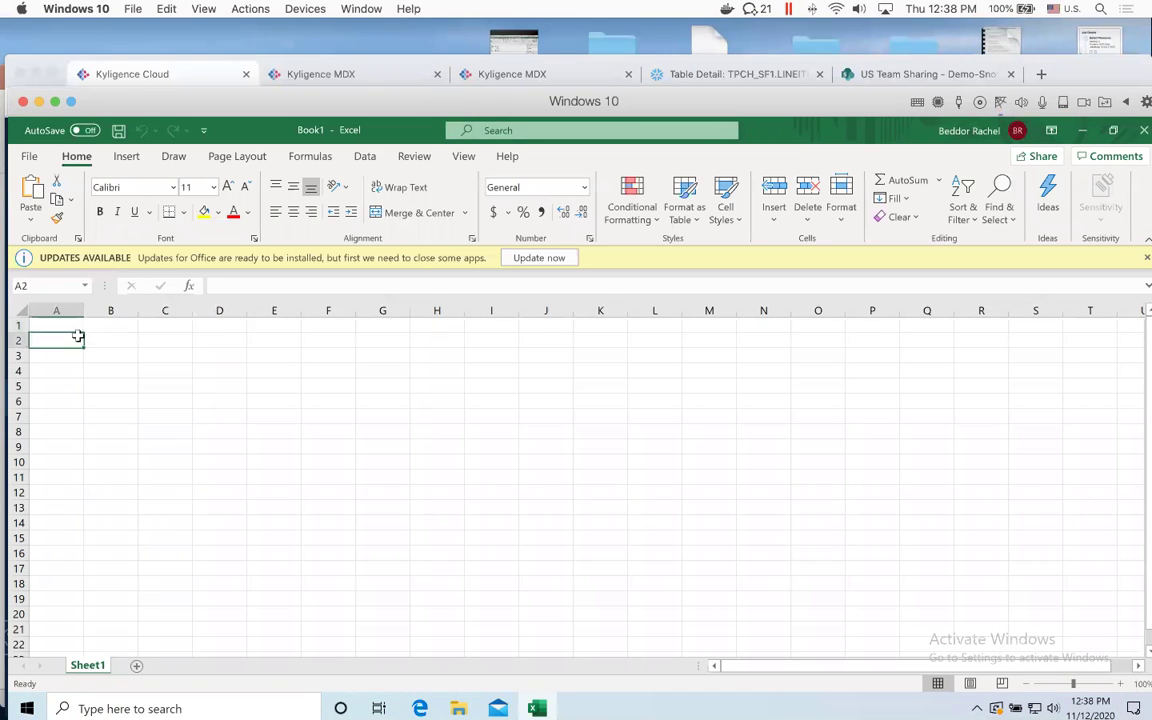
left_click(364, 156)
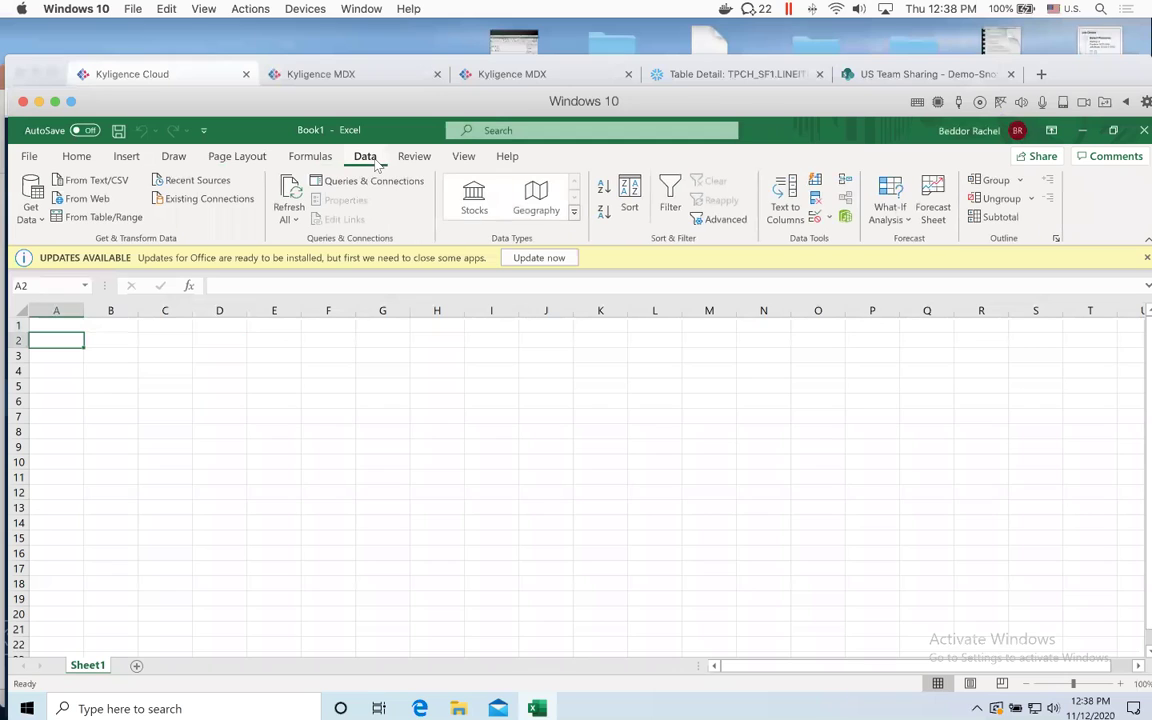
left_click(28, 218)
mouse_move(95, 288)
left_click(278, 366)
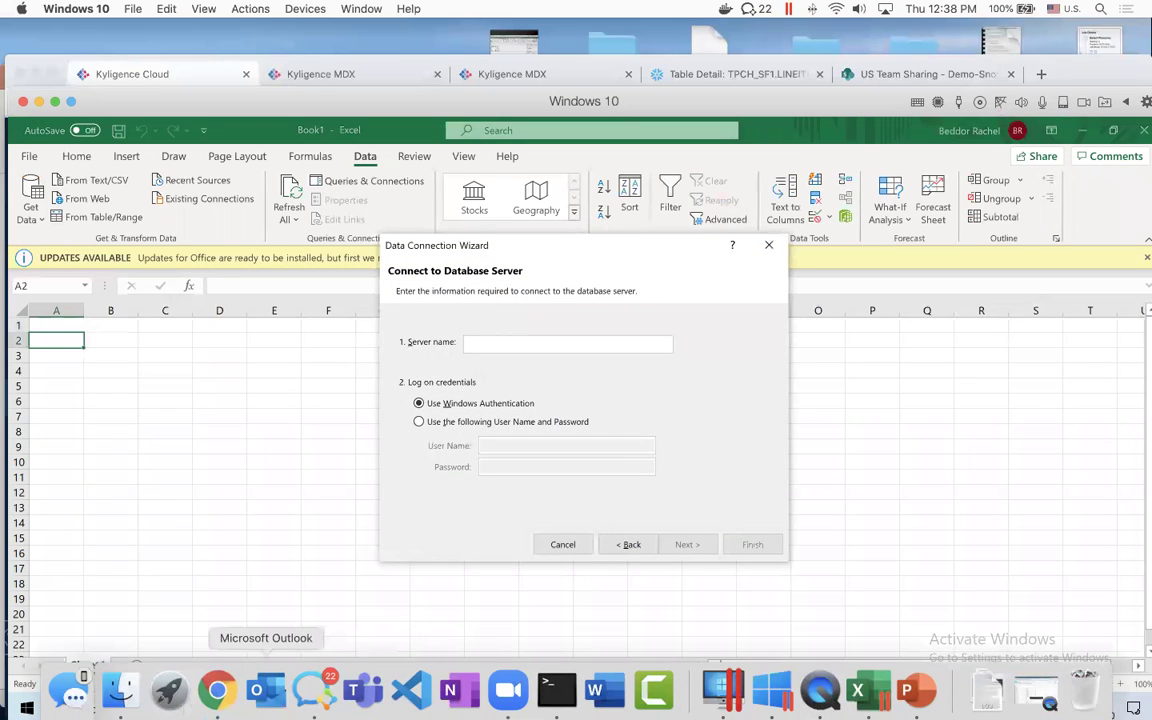
- Copy the MDX server address from the Excel tutorial into the connection wizard
left_click(217, 690)
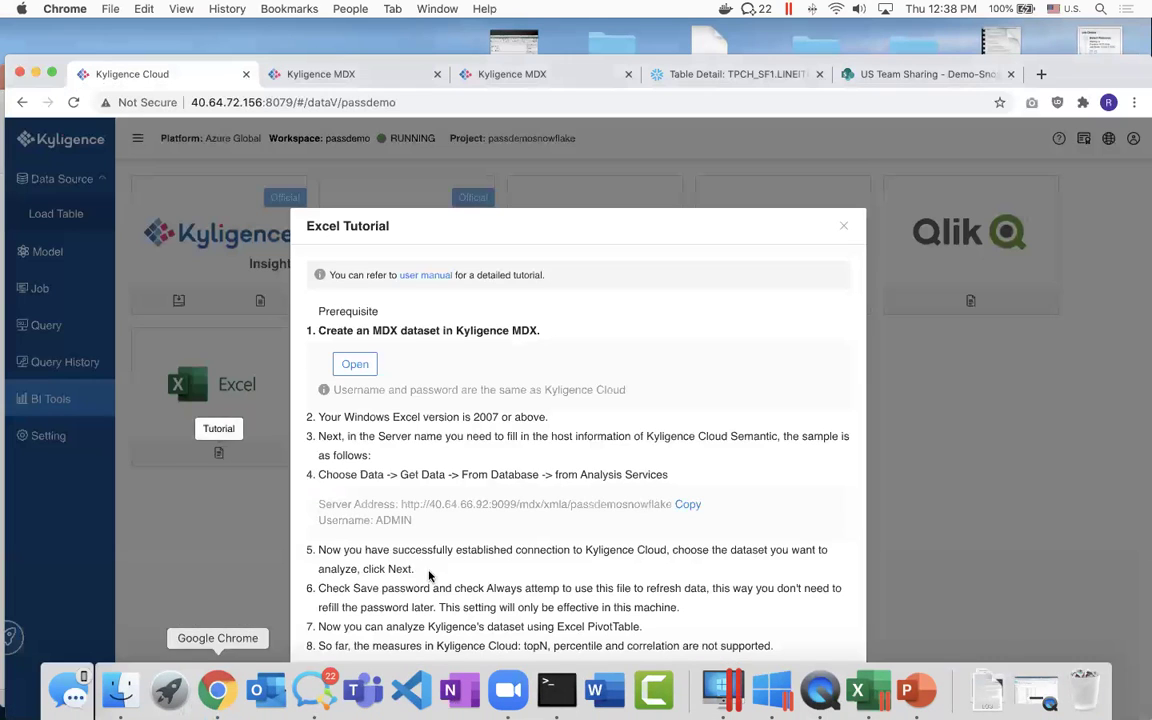
left_click(687, 506)
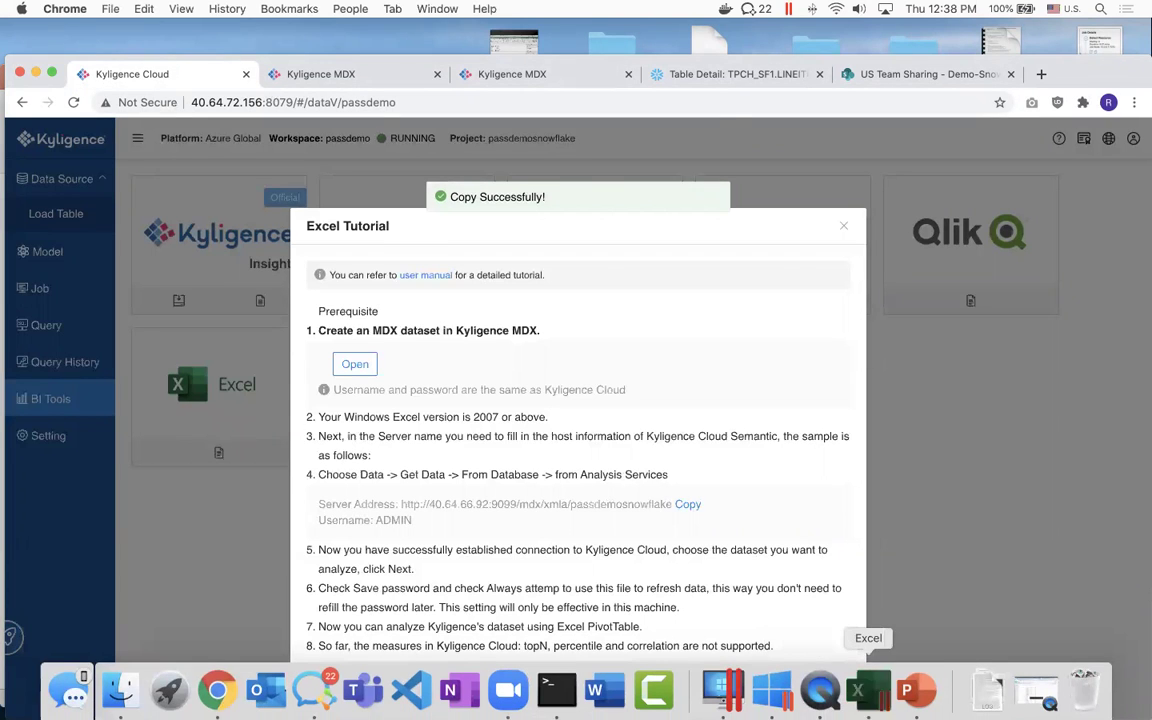
left_click(869, 688)
key("ctrl+v")
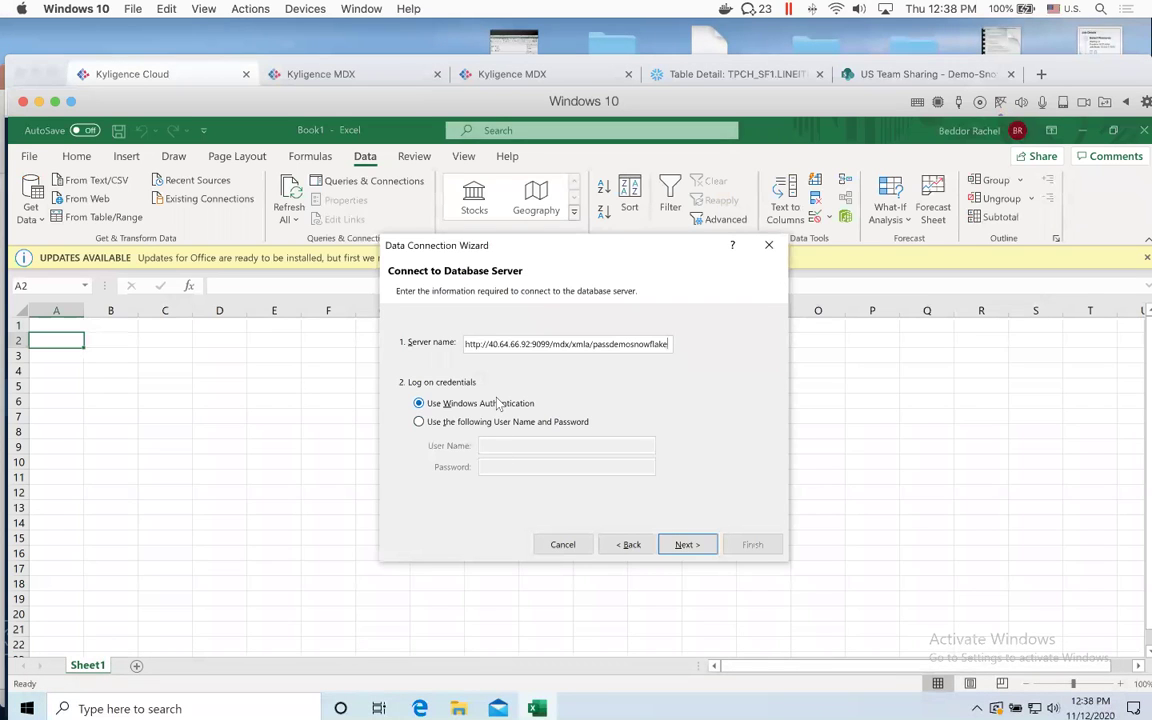
- Log in with the admin username and password, pick TPCHSF100dataset, and save the connection, replacing the existing file
left_click(488, 422)
left_click(502, 447)
type("ADMIN")
key("Tab")
key("Return")
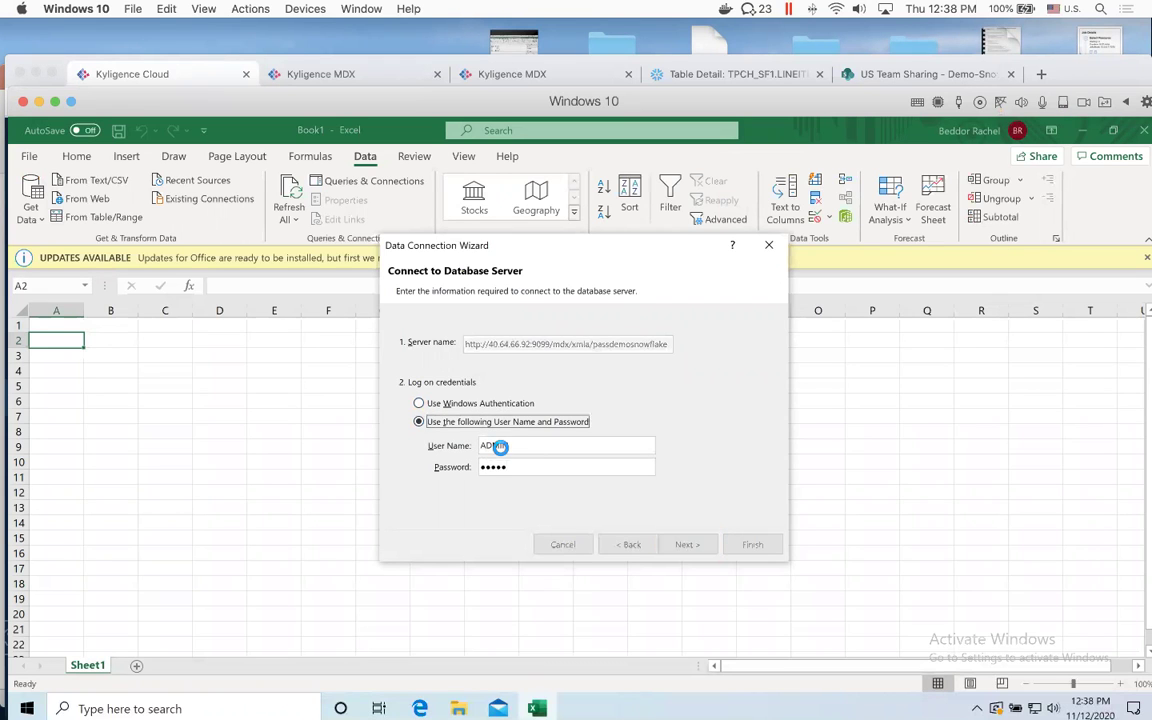
left_click(683, 545)
left_click(752, 544)
left_click(561, 458)
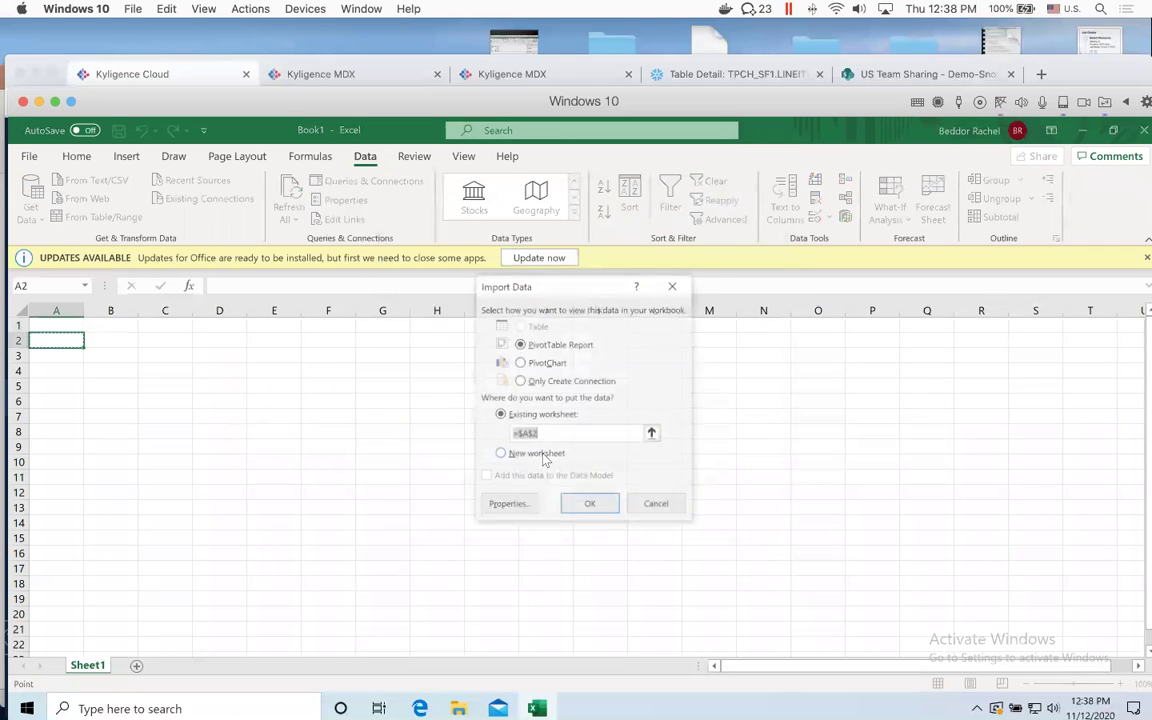
- Insert a PivotTable report at $A$2 of the existing worksheet and browse the TPCH_SF100model fields
left_click(591, 503)
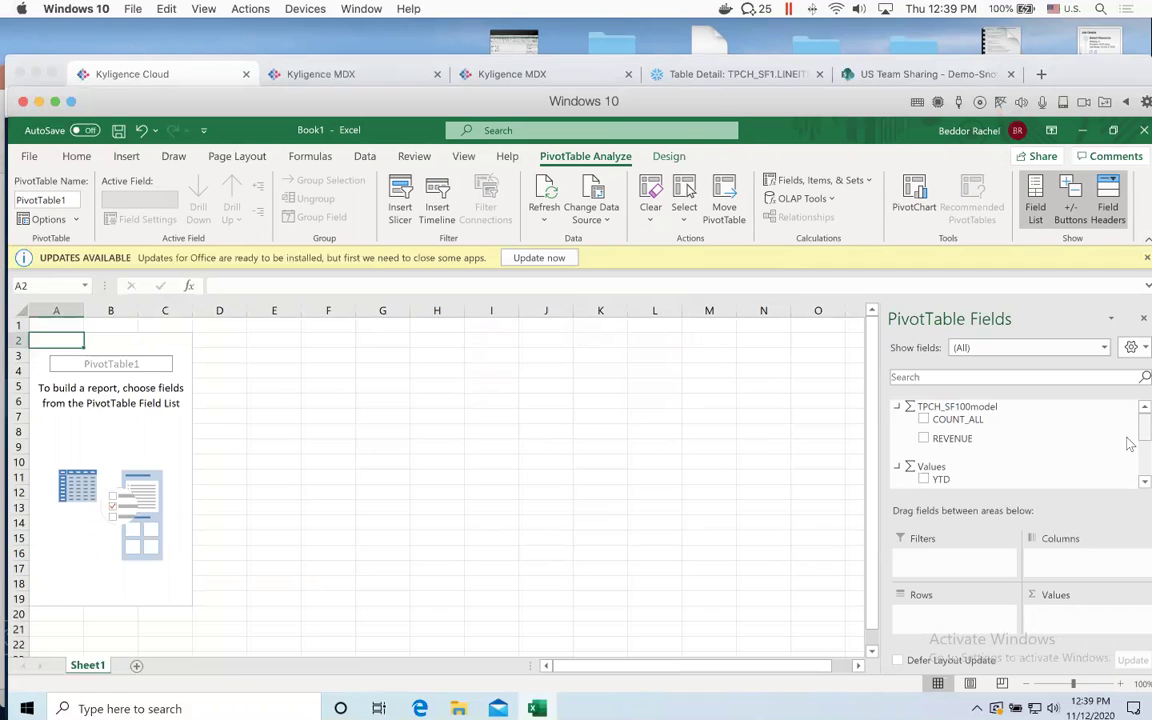
scroll(1130, 450, "down", 5)
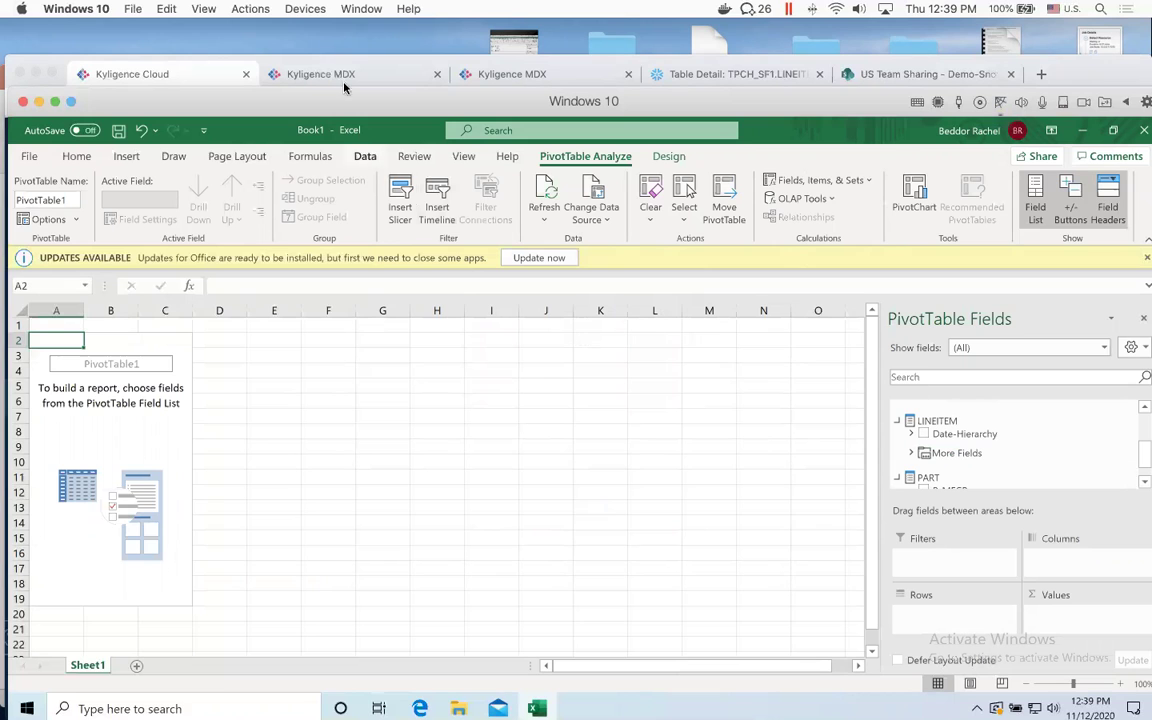
- Close the Excel tutorial and set TPCH_SF100model Offline from the Model List
left_click(169, 69)
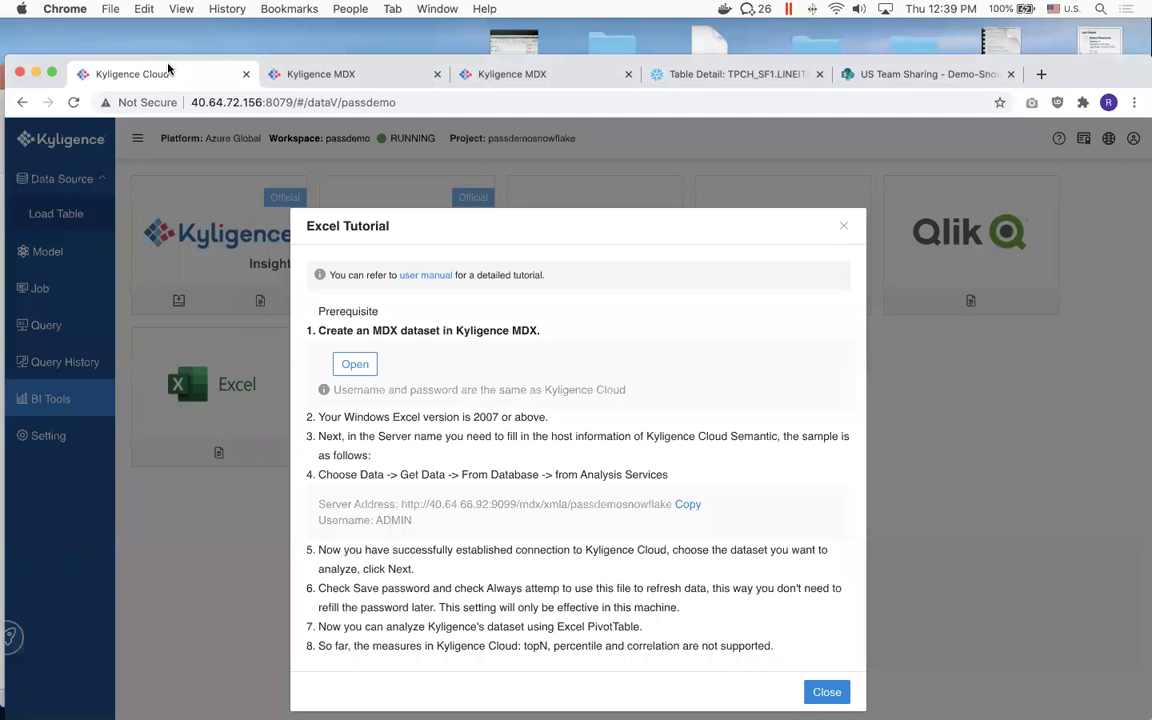
left_click(843, 226)
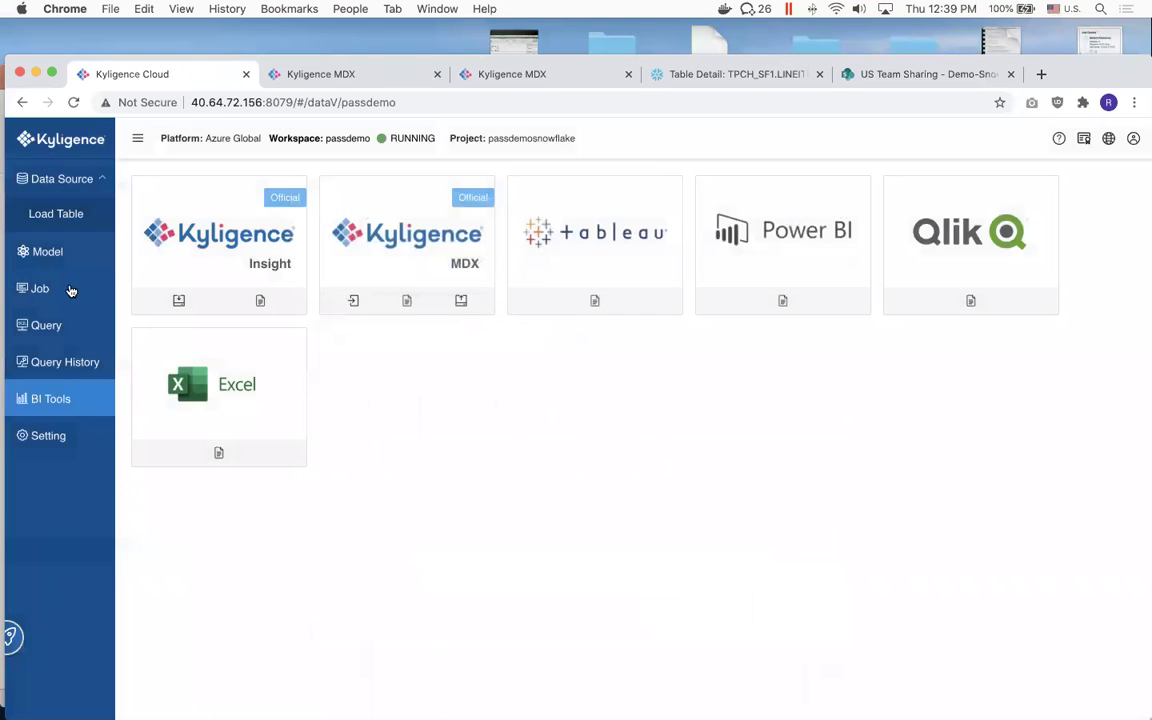
left_click(71, 263)
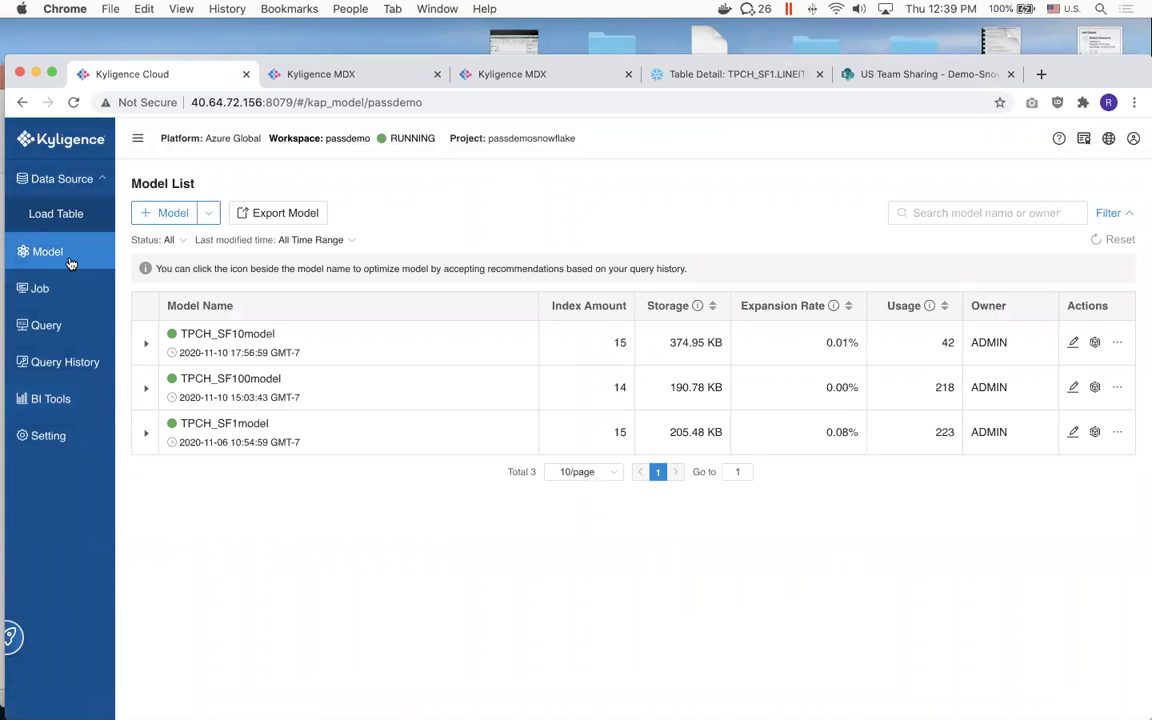
left_click(1117, 387)
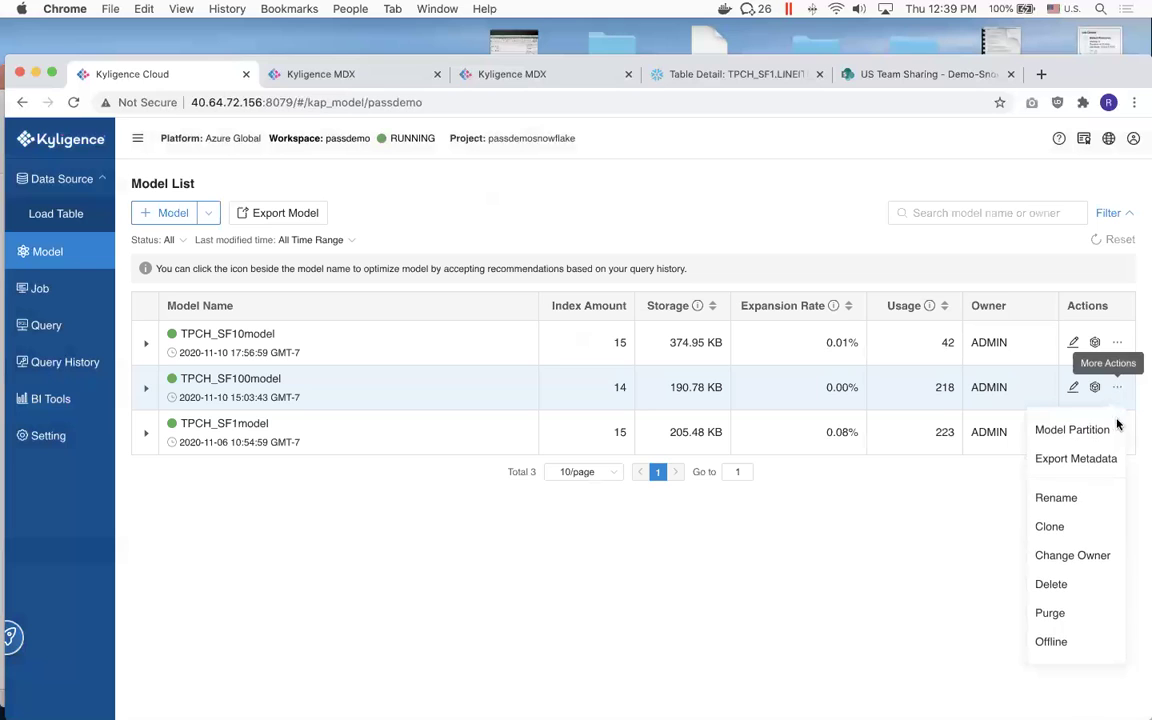
left_click(1050, 643)
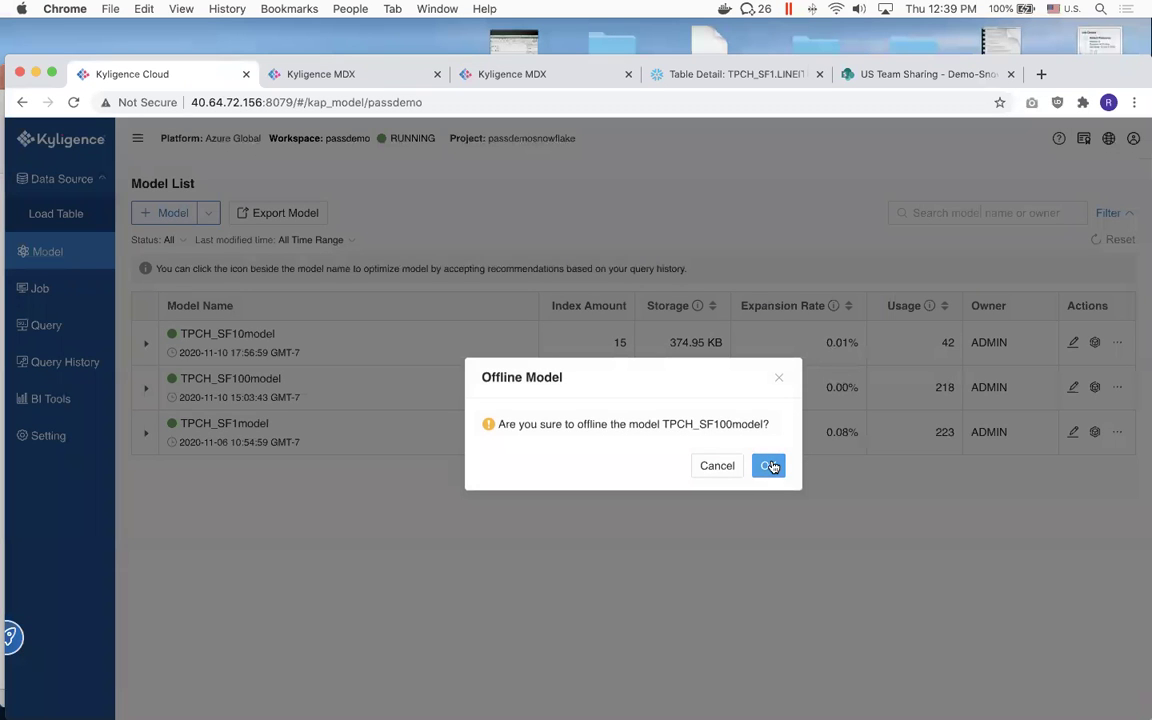
left_click(770, 466)
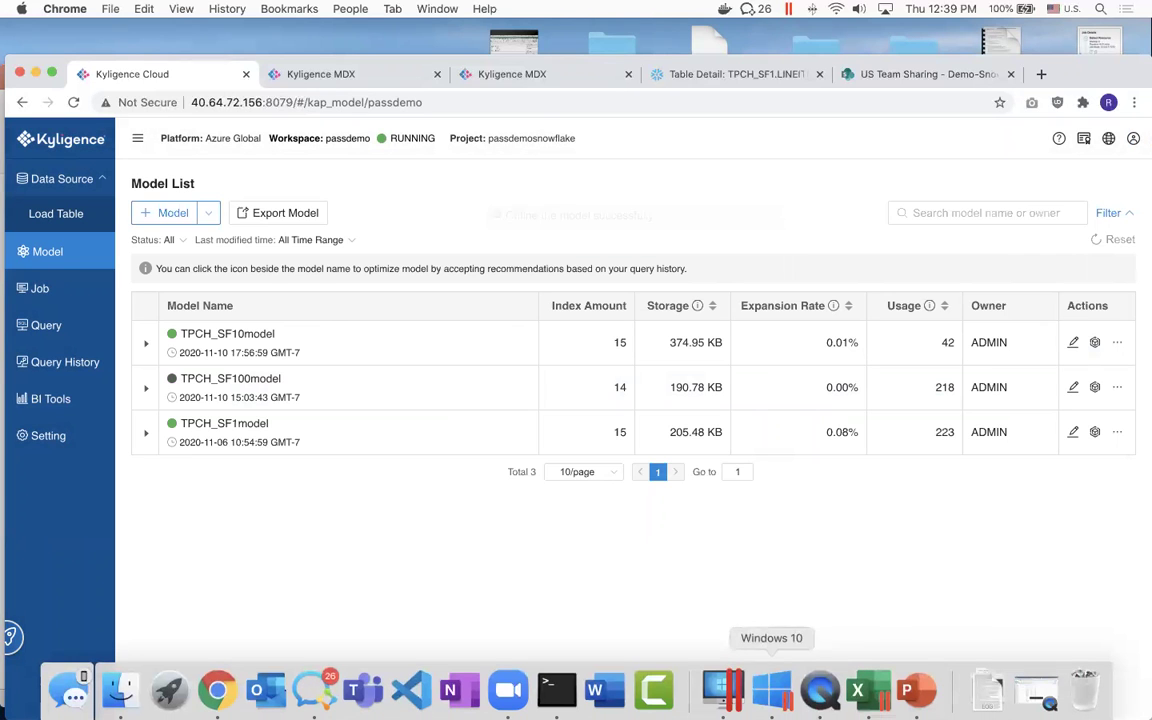
- Try adding Date-Hierarchy to the PivotTable Rows, then dismiss the server connection error
left_click(857, 690)
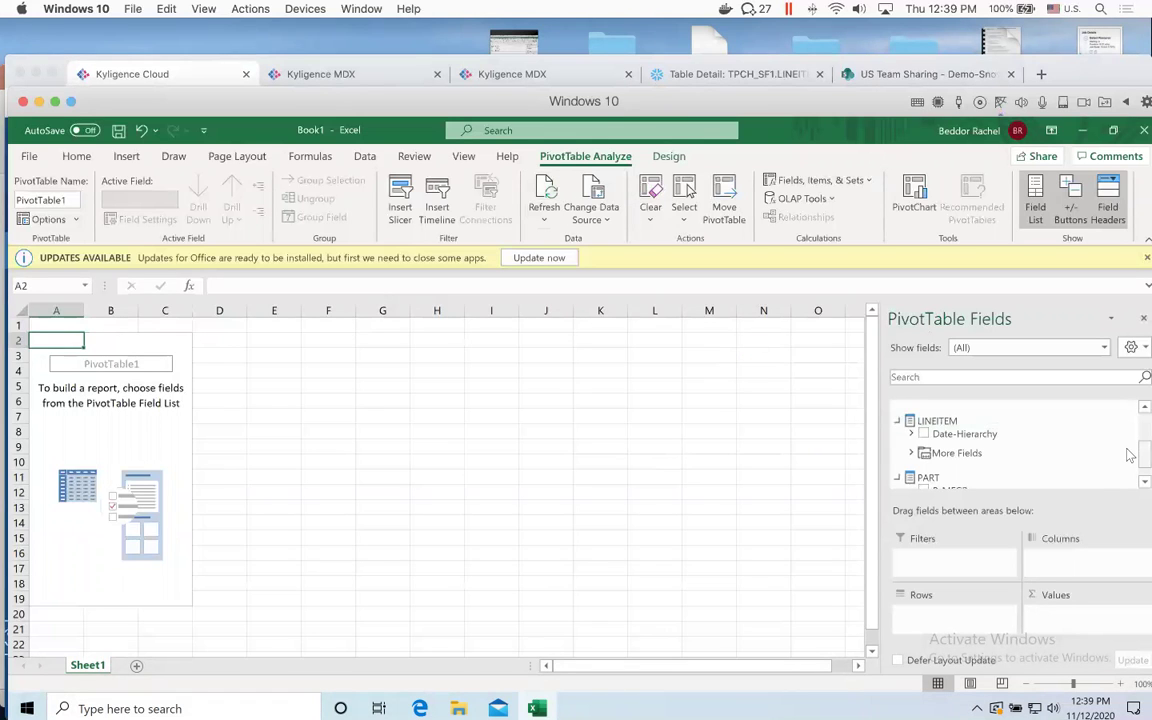
left_click_drag(977, 433, 918, 620)
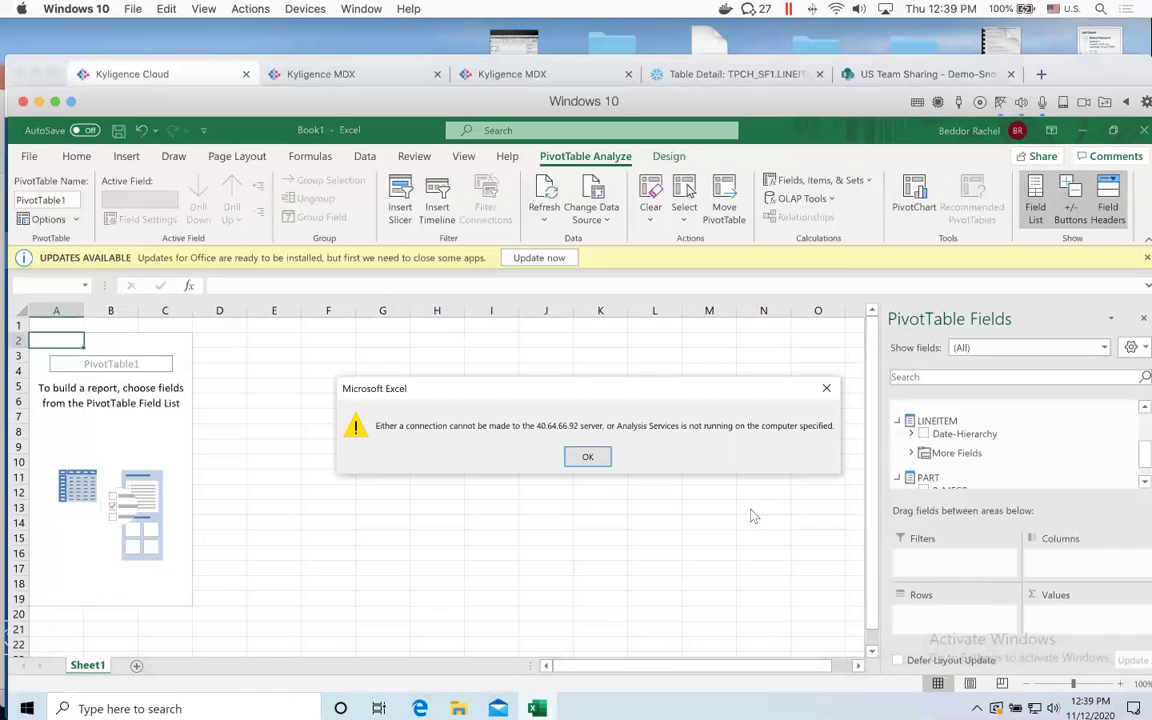
left_click(588, 459)
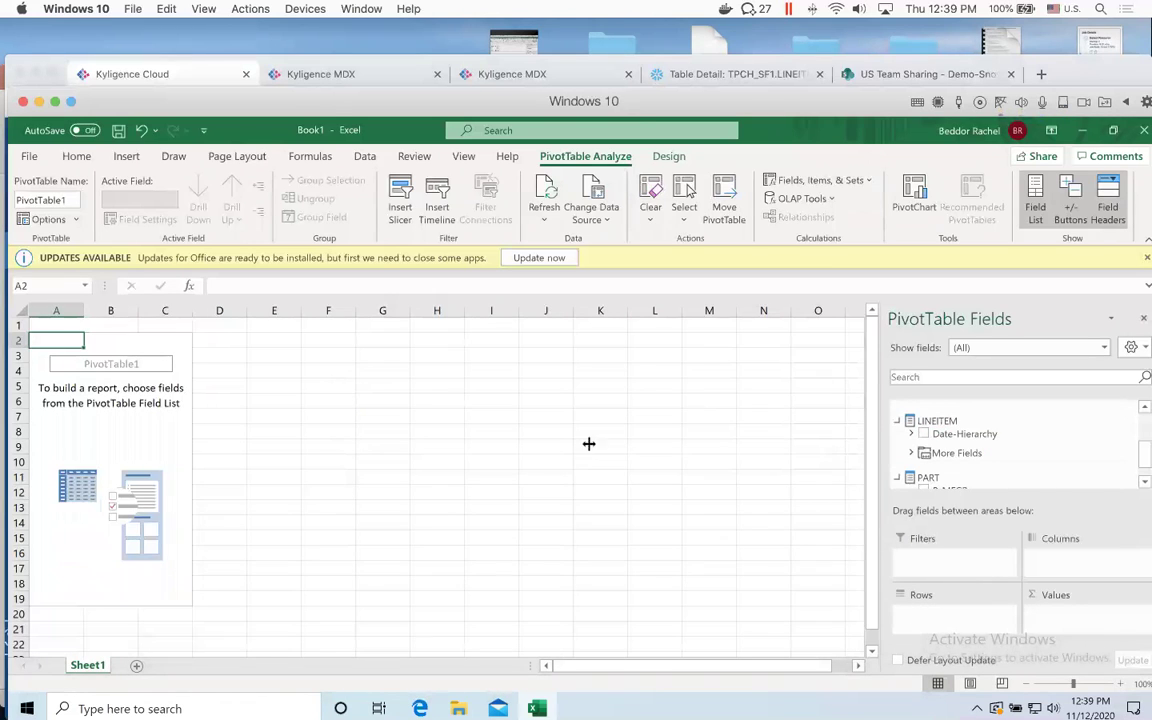
left_click(179, 70)
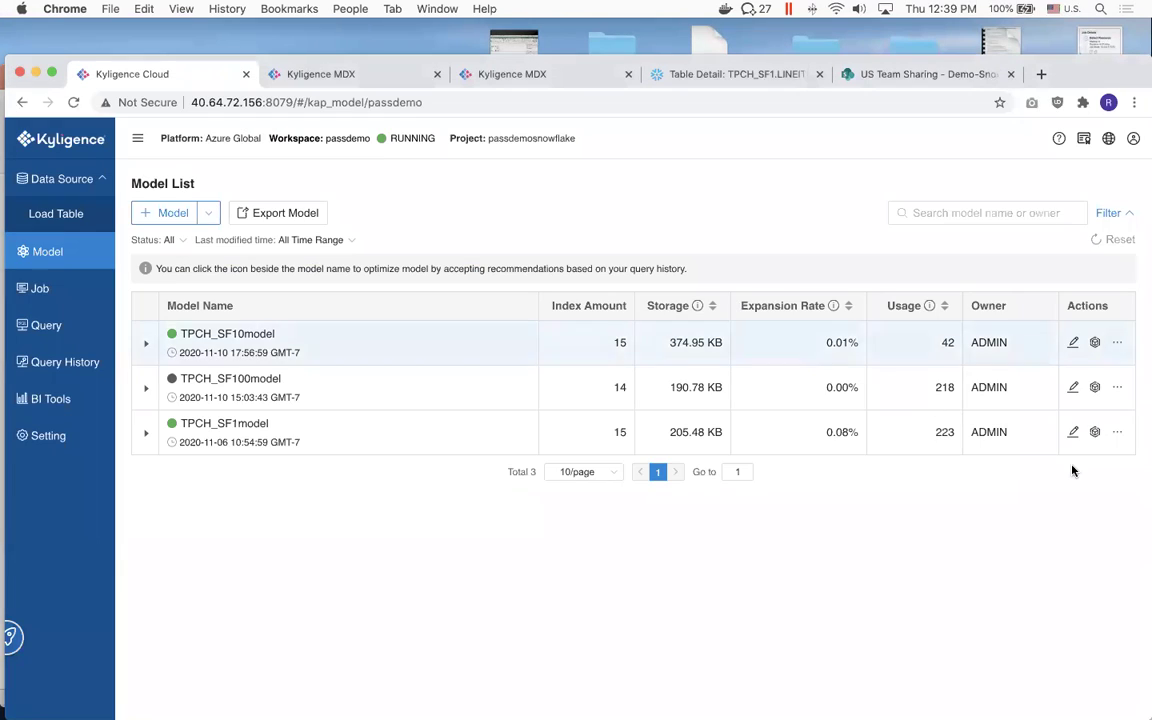
- Set TPCH_SF100model Online from its actions menu, then return to the Excel PivotTable
left_click(1118, 389)
left_click(1050, 645)
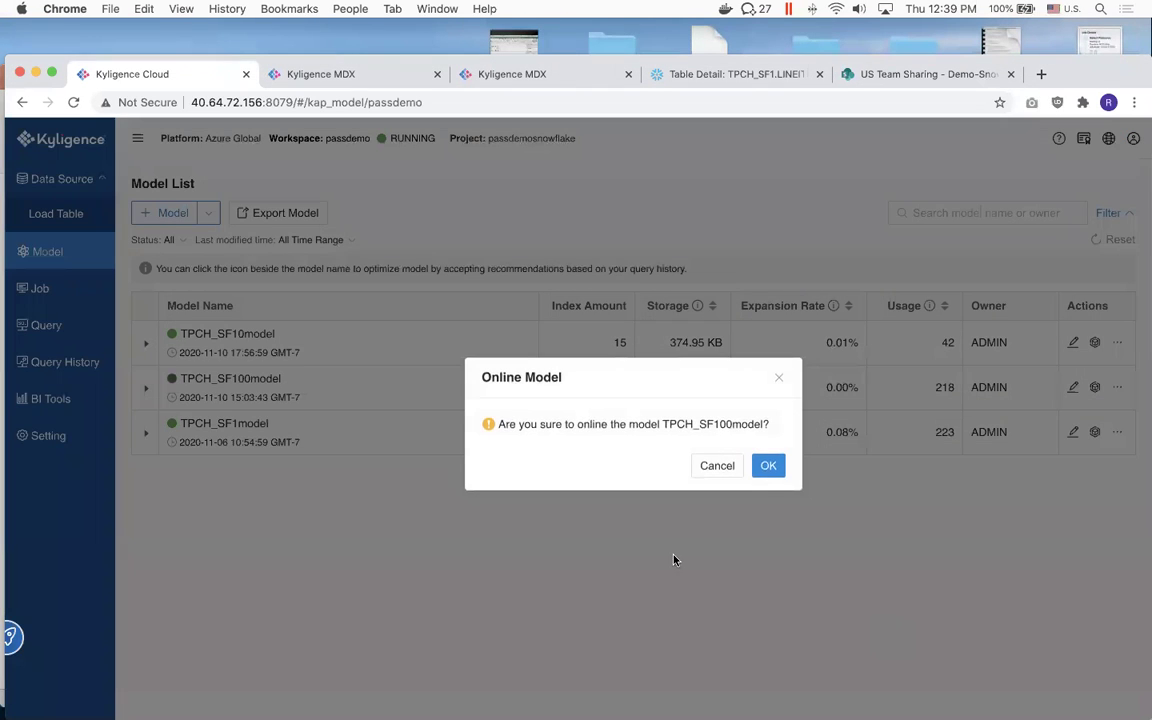
left_click(767, 465)
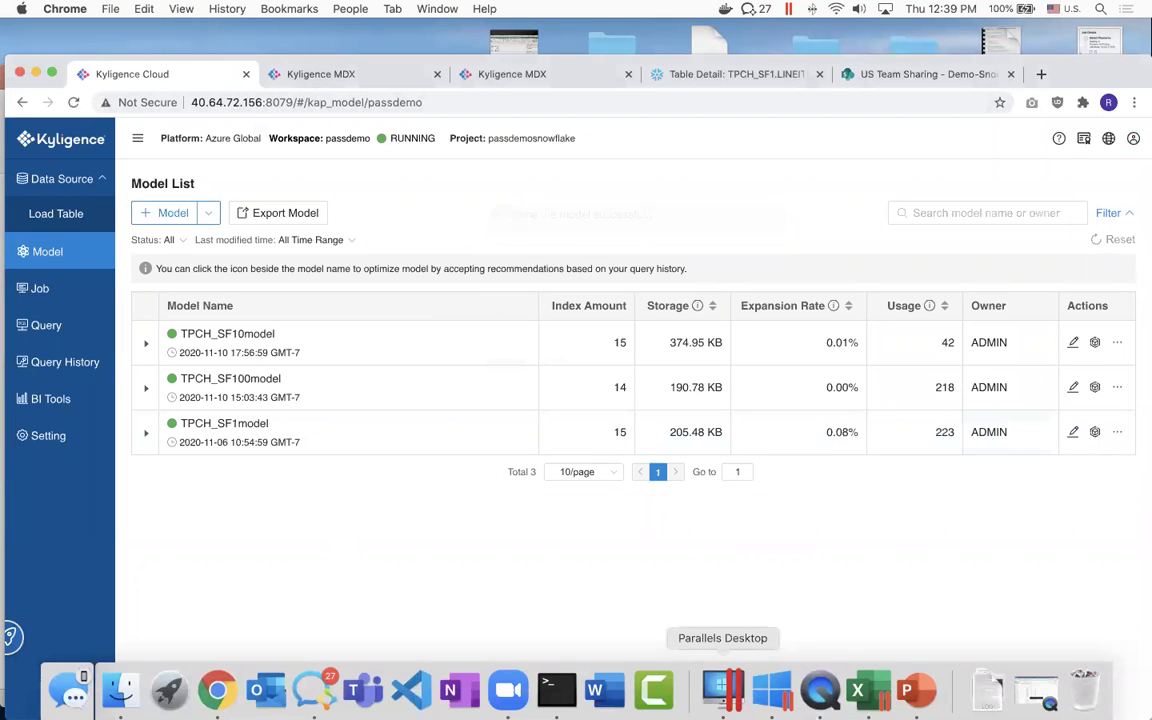
left_click(857, 688)
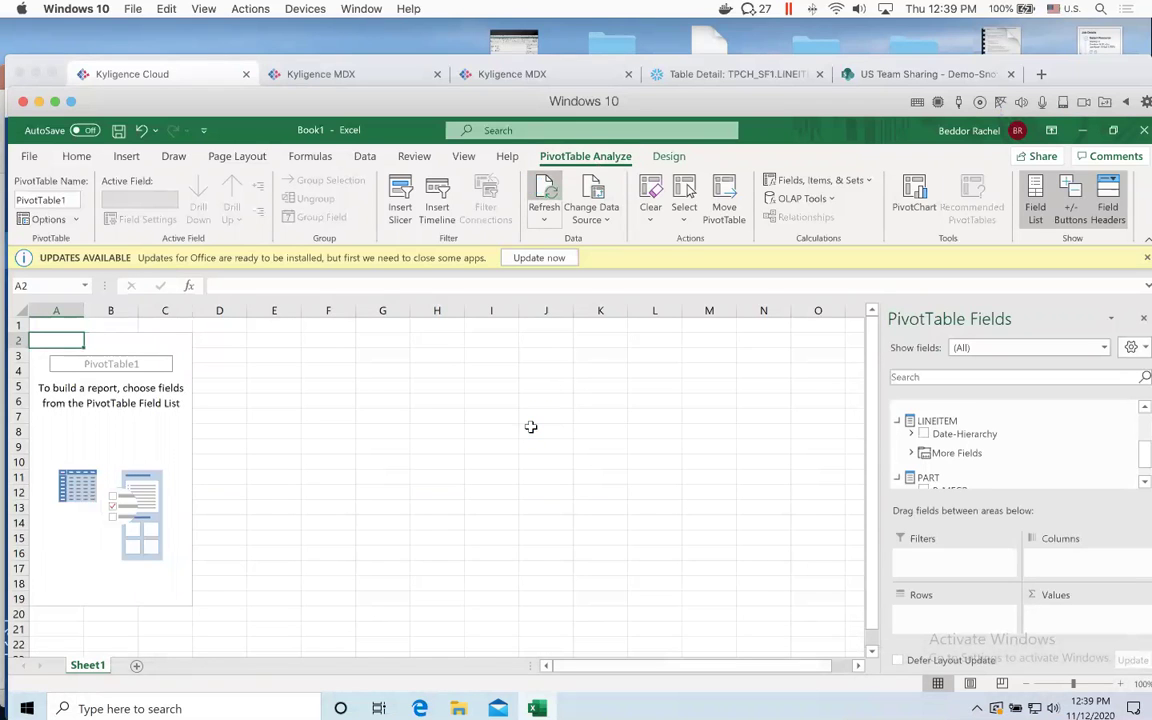
- Build a PivotTable with Date-Hierarchy in Rows and YTD as the value
left_click_drag(946, 433, 908, 604)
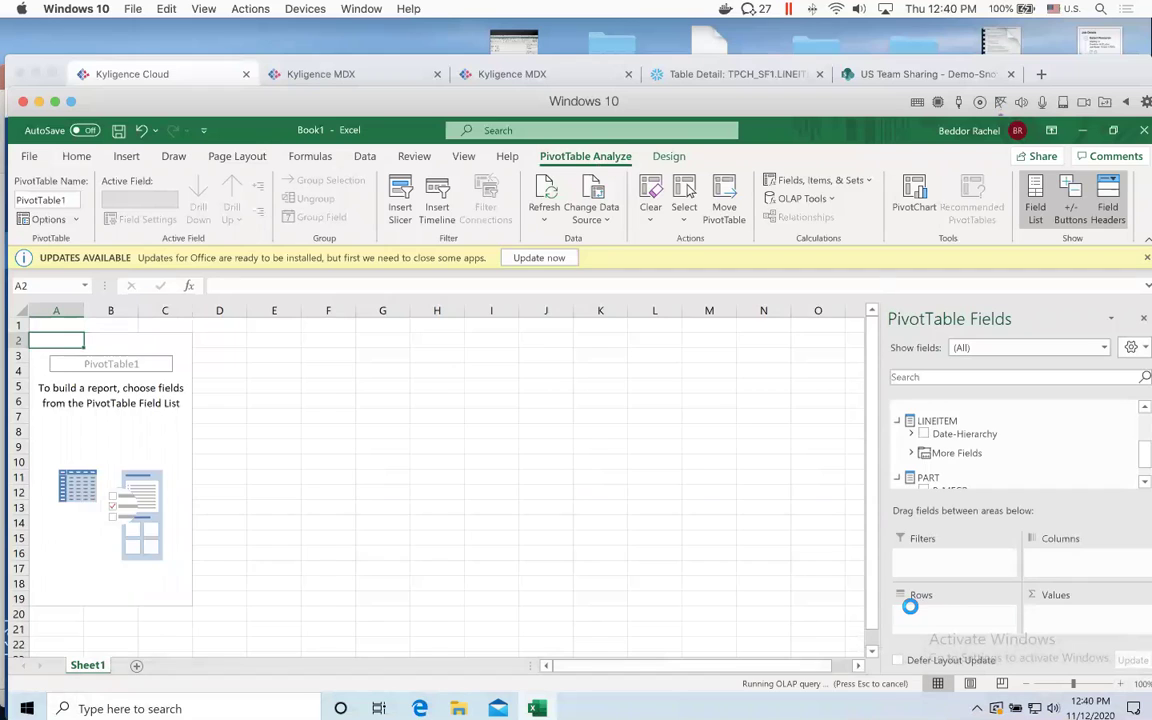
scroll(1129, 435, "down", 5)
left_click_drag(954, 460, 1068, 624)
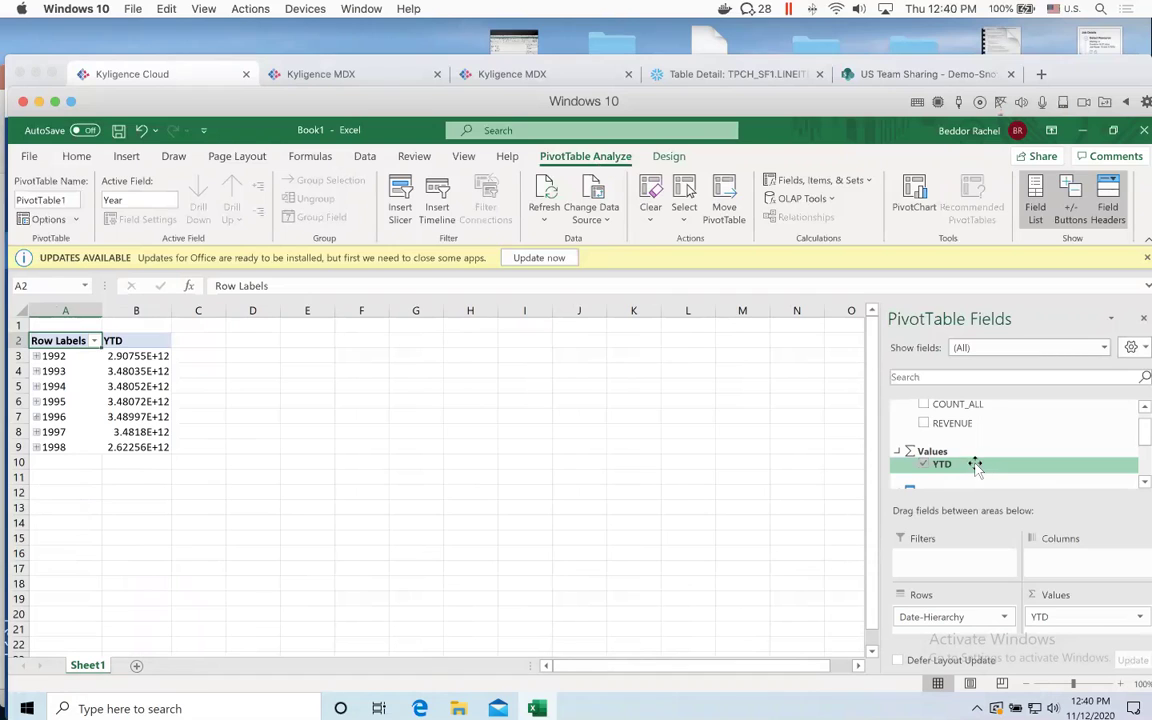
- Drill 1993 down through Q2 to May's daily YTD values, then return to Kyligence Cloud
left_click(48, 371)
double_click(55, 371)
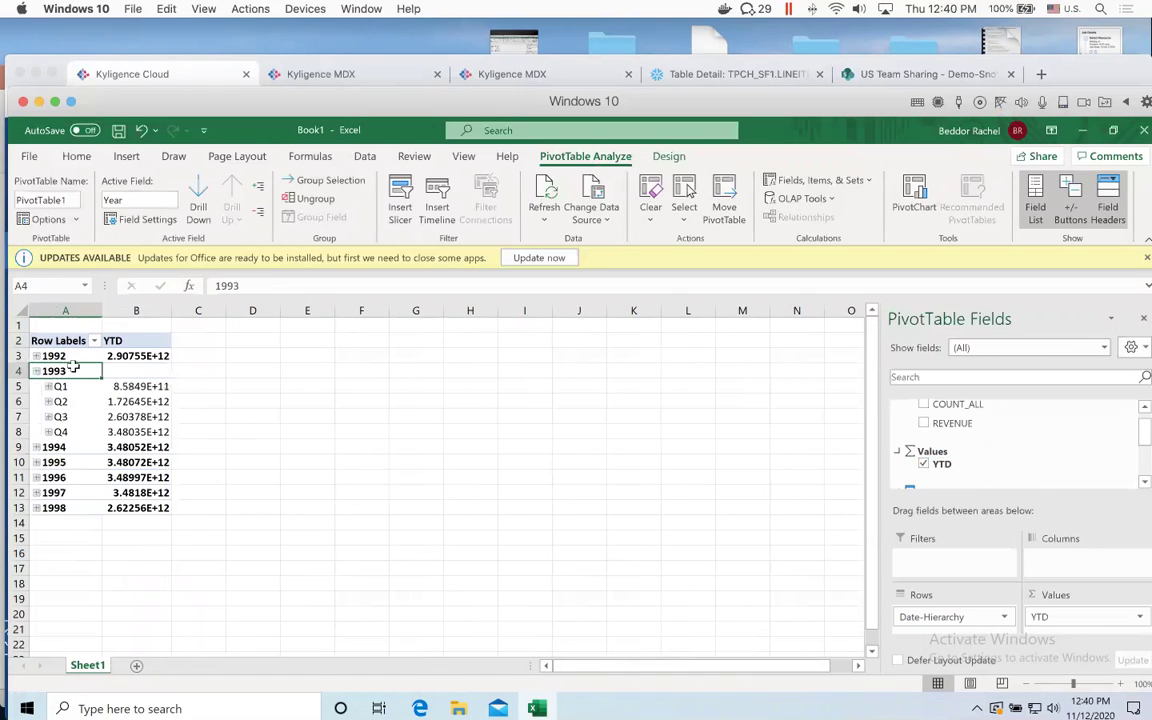
double_click(46, 401)
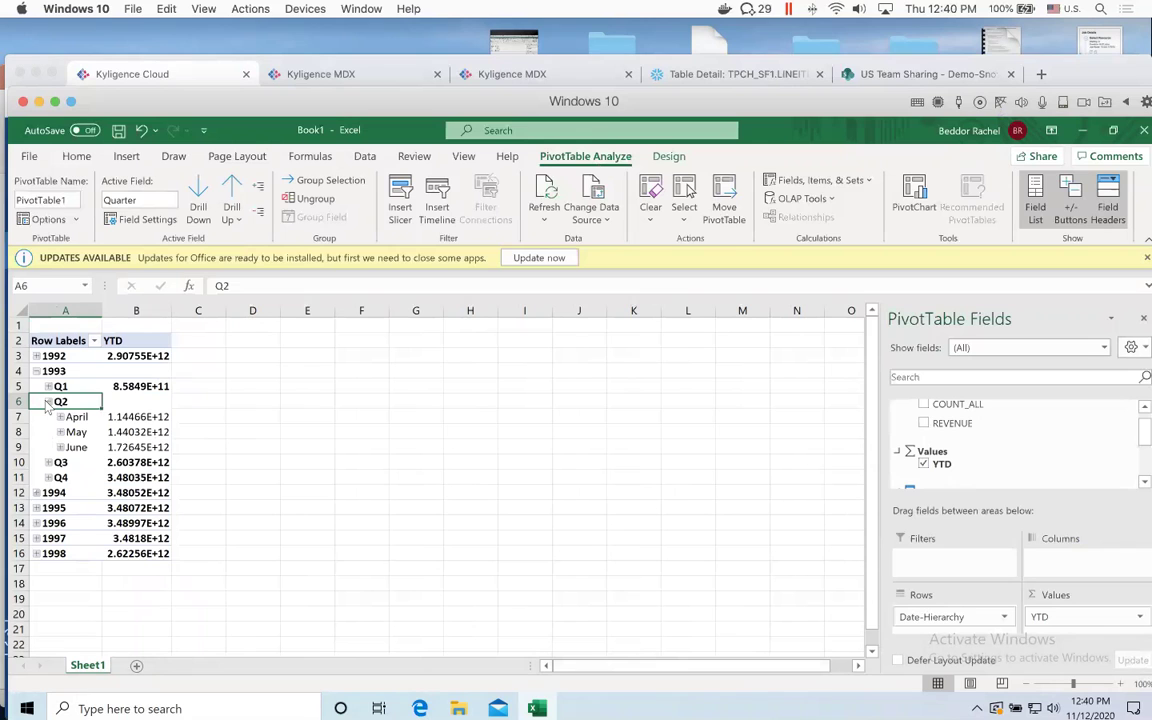
double_click(57, 430)
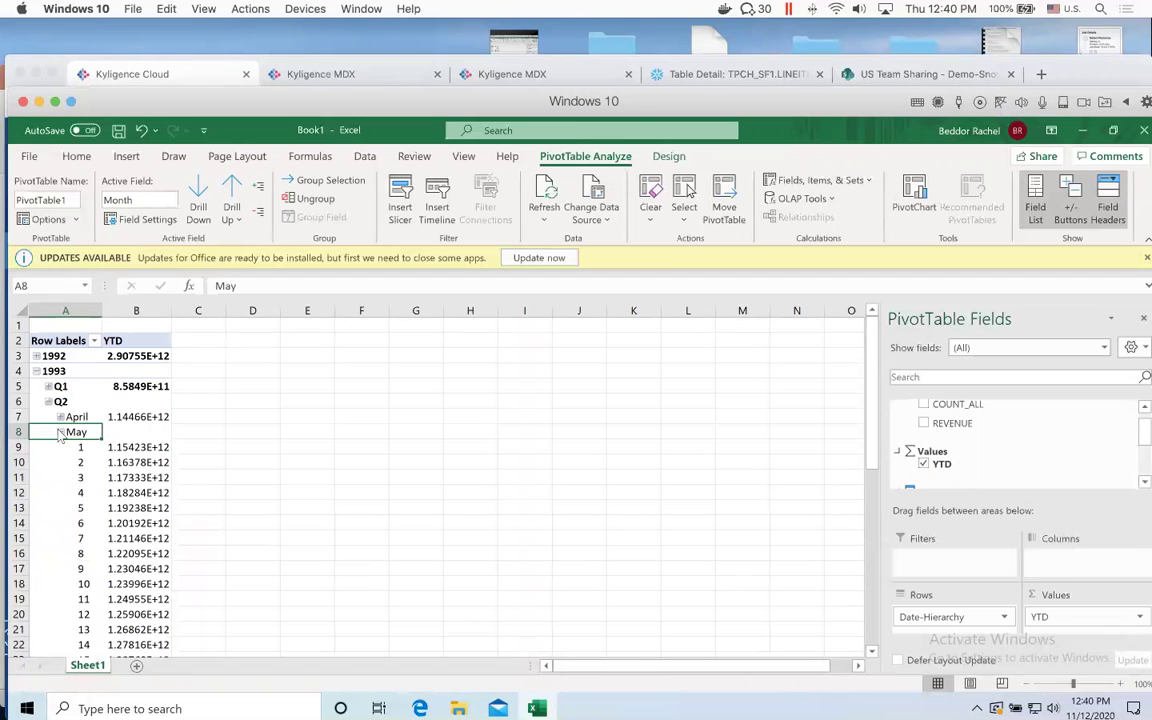
left_click(165, 65)
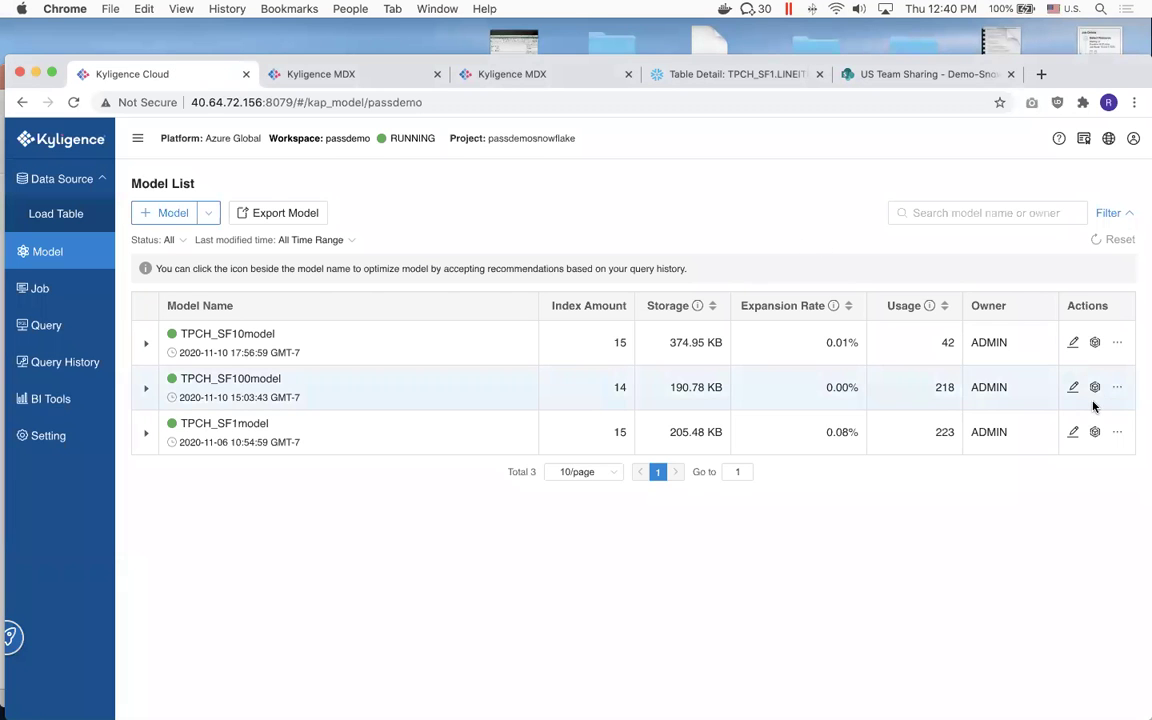
- Take TPCH_SF100model offline and confirm, then go back to the Excel PivotTable
mouse_move(1117, 387)
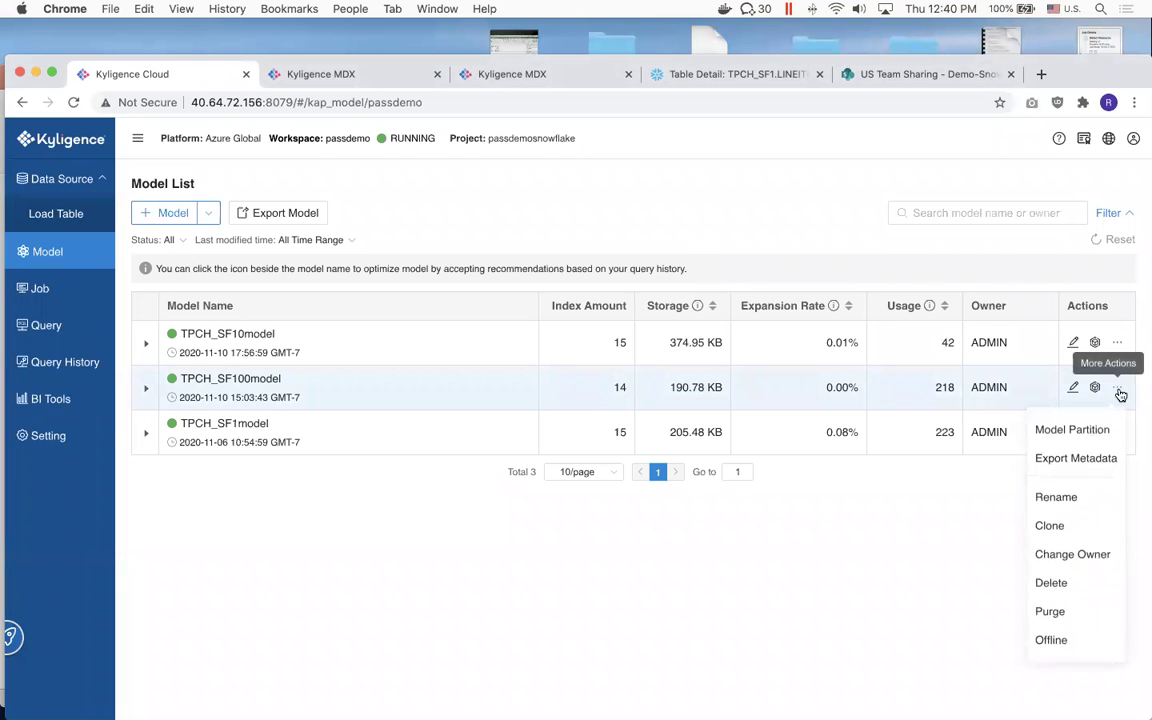
left_click(1058, 642)
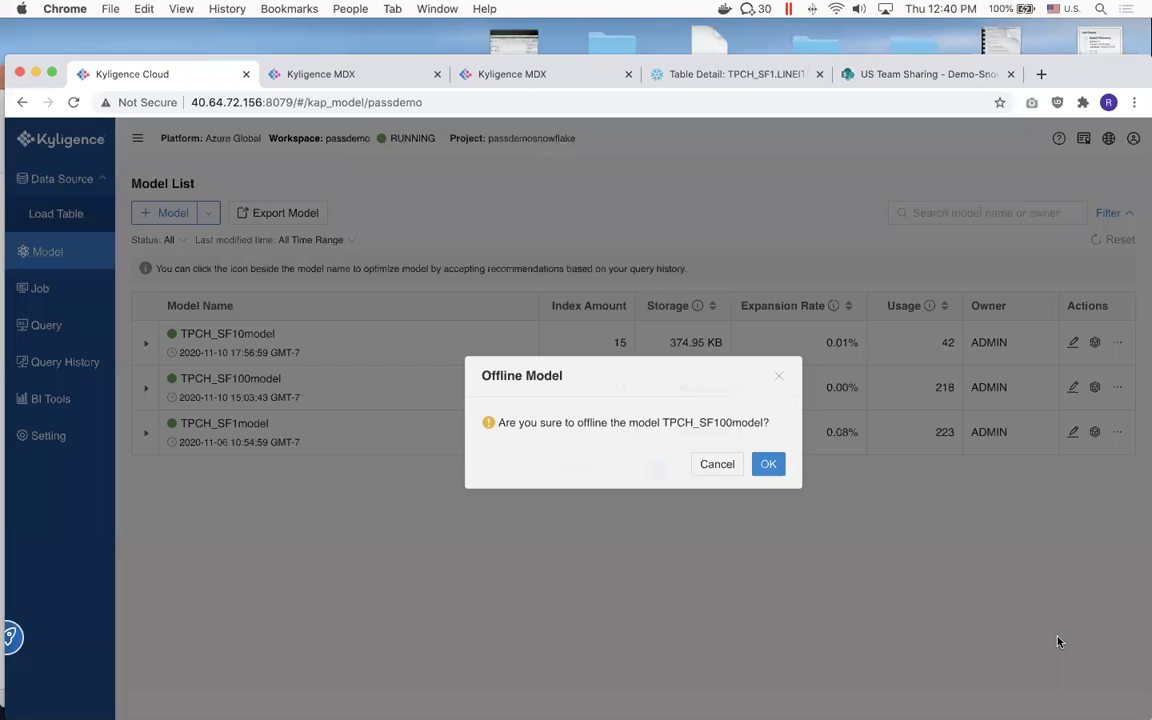
left_click(768, 464)
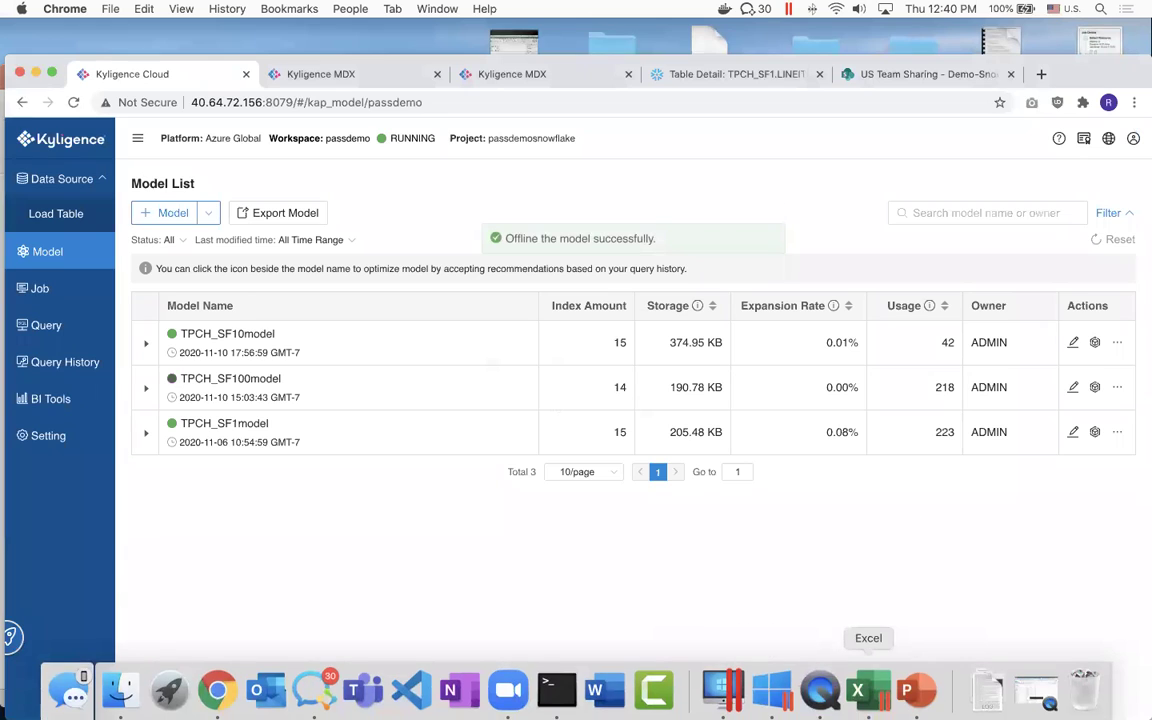
left_click(857, 690)
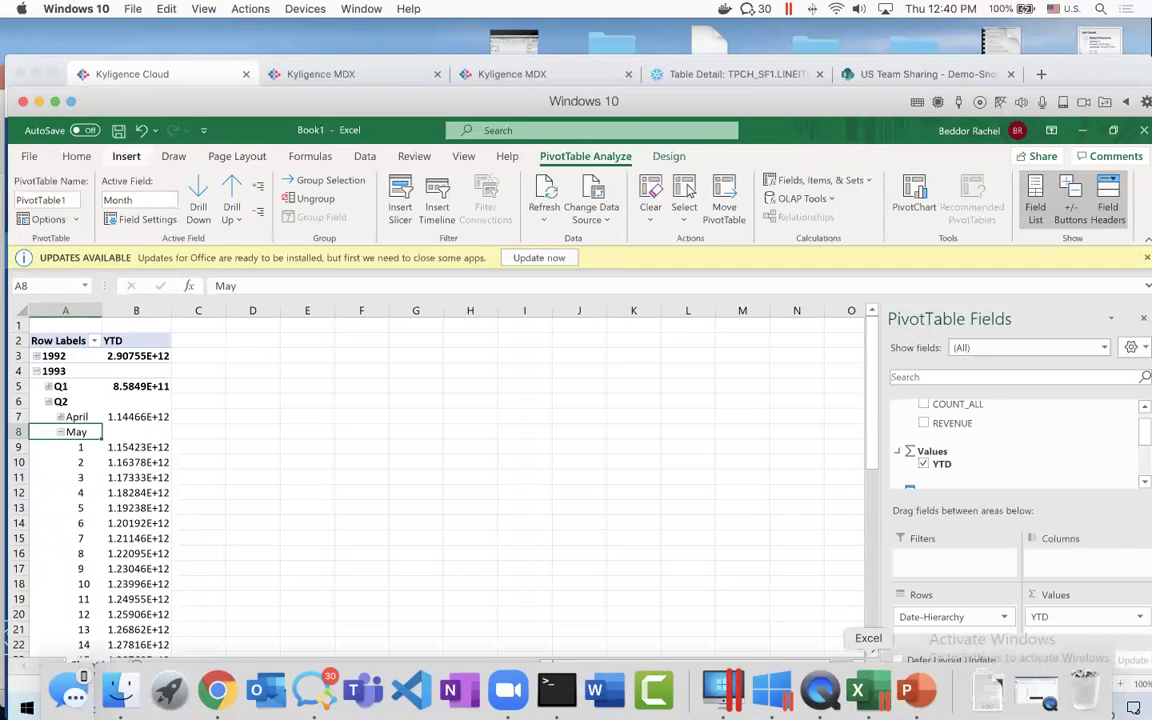
- Refresh the PivotTable, collapse 1993, and expand 1995 through Q2 to May's days
left_click(548, 210)
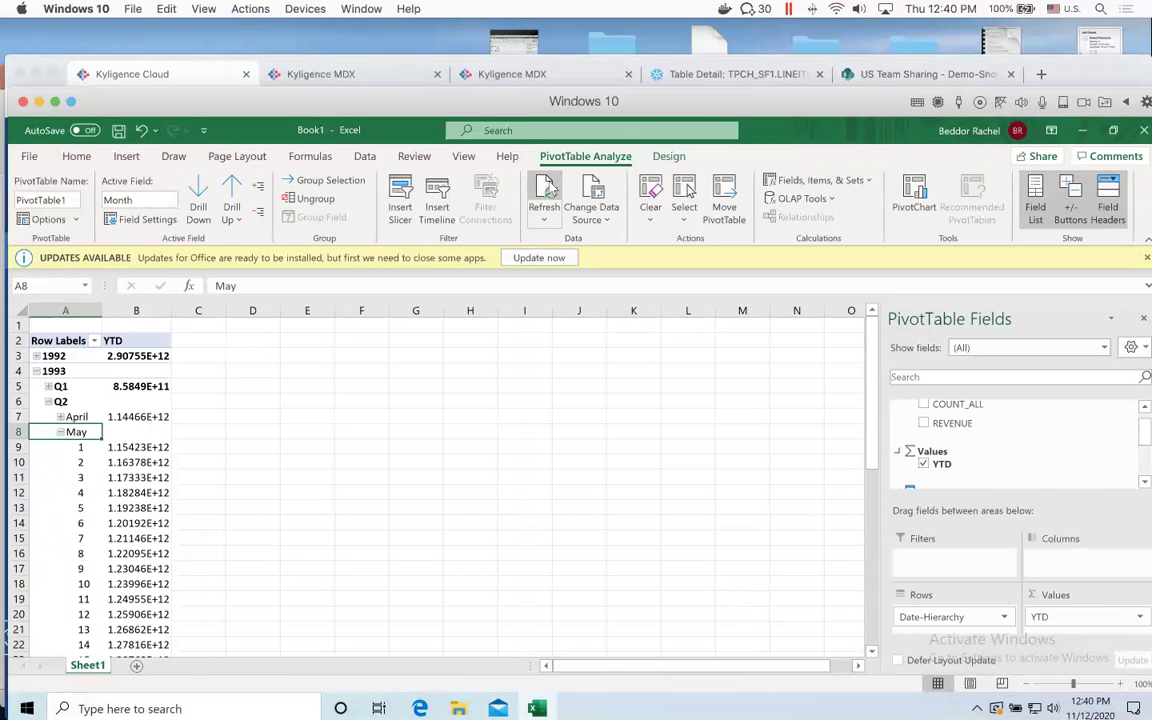
left_click(38, 370)
left_click(37, 401)
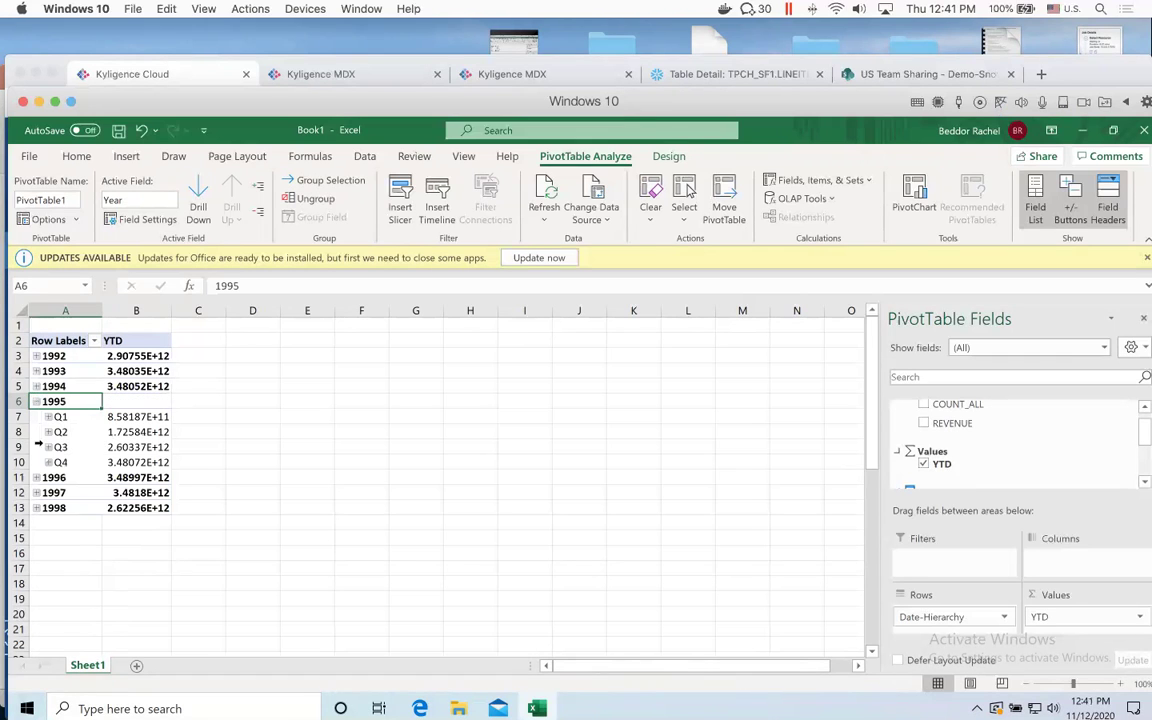
left_click(48, 432)
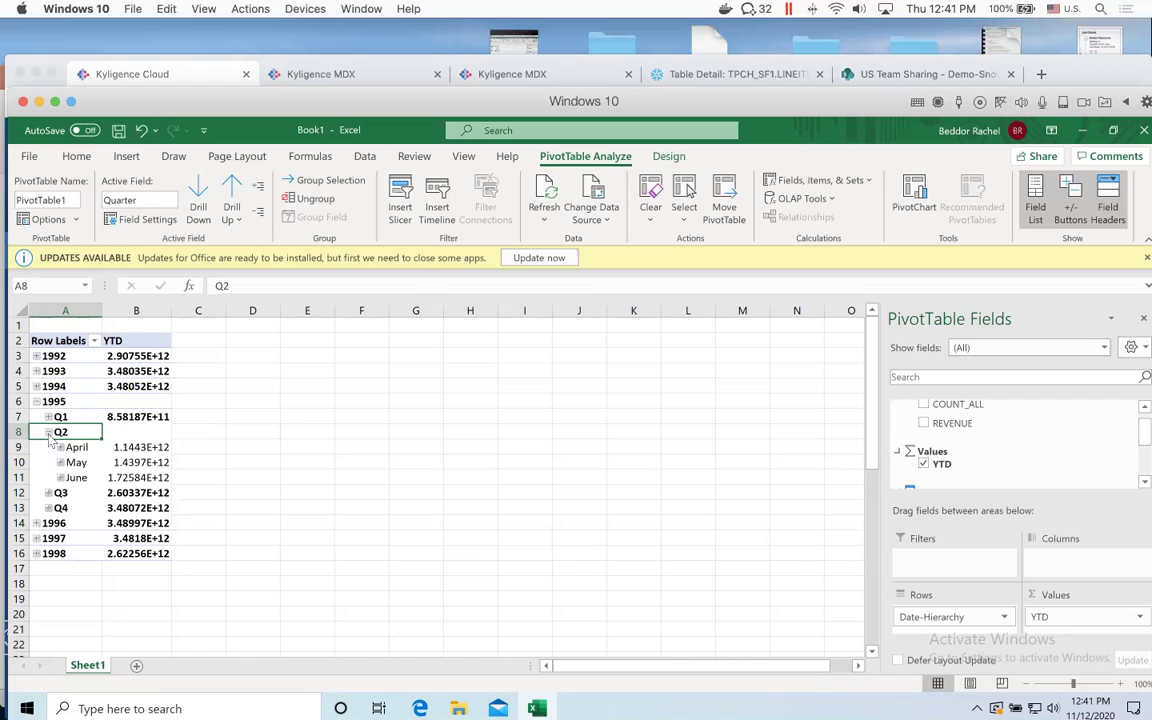
left_click(61, 462)
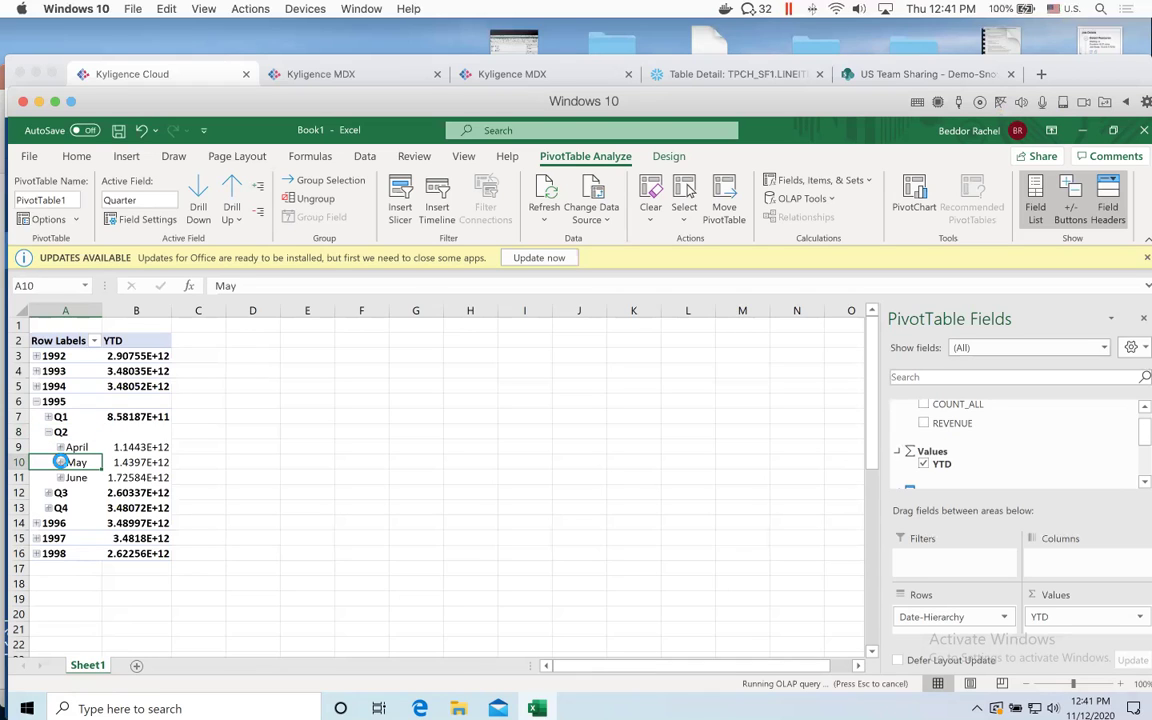
- Review Kyligence Query History's RDBMS-answered LINEITEM queries, then view Snowflake's LINEITEM table
left_click(171, 68)
left_click(33, 372)
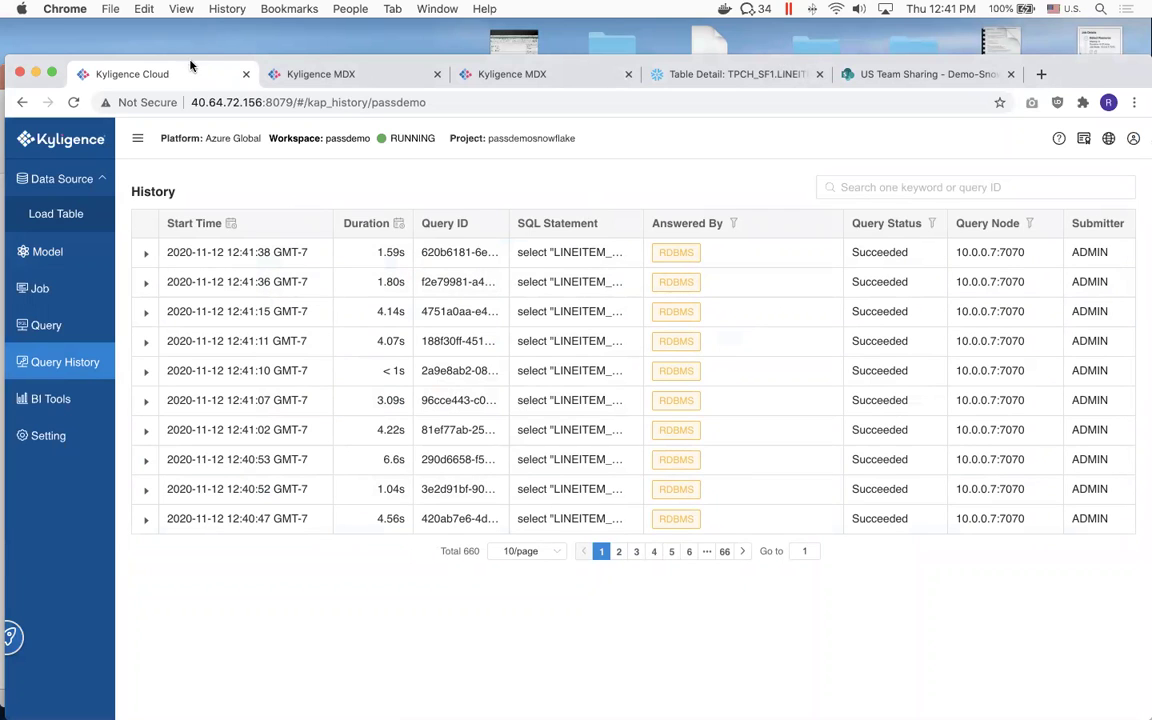
left_click(51, 73)
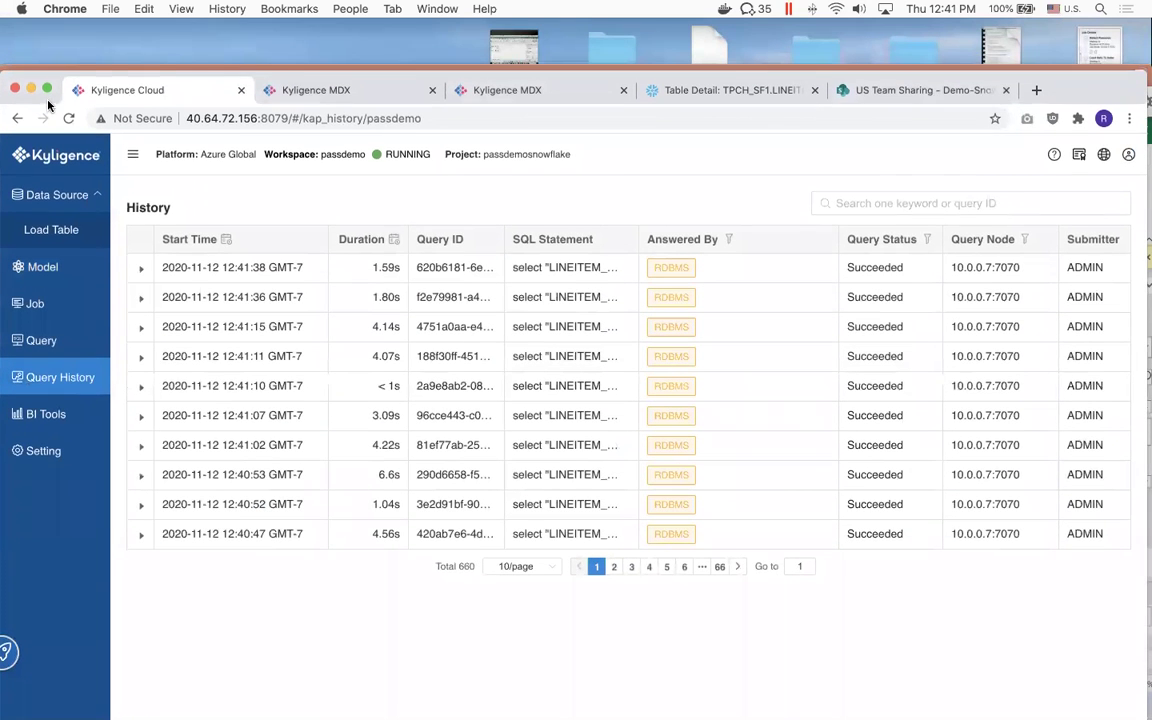
left_click(762, 98)
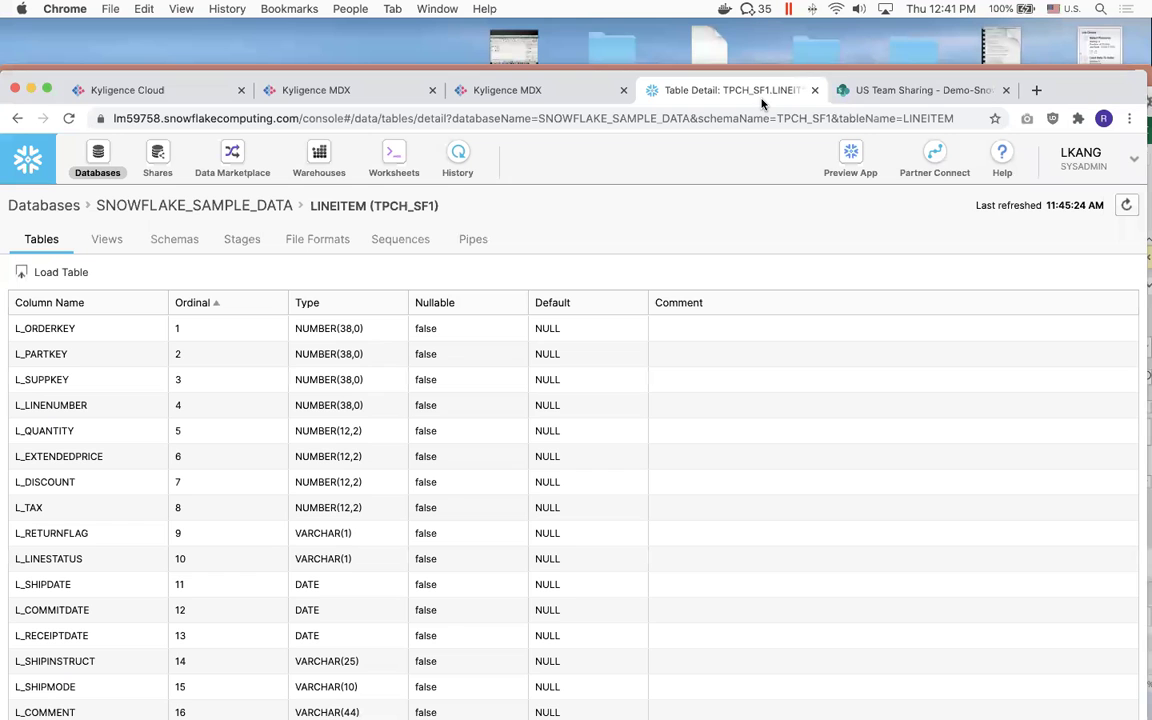
- Check Snowflake's query History for pushed-down queries, then return to Kyligence's Model List
left_click(456, 156)
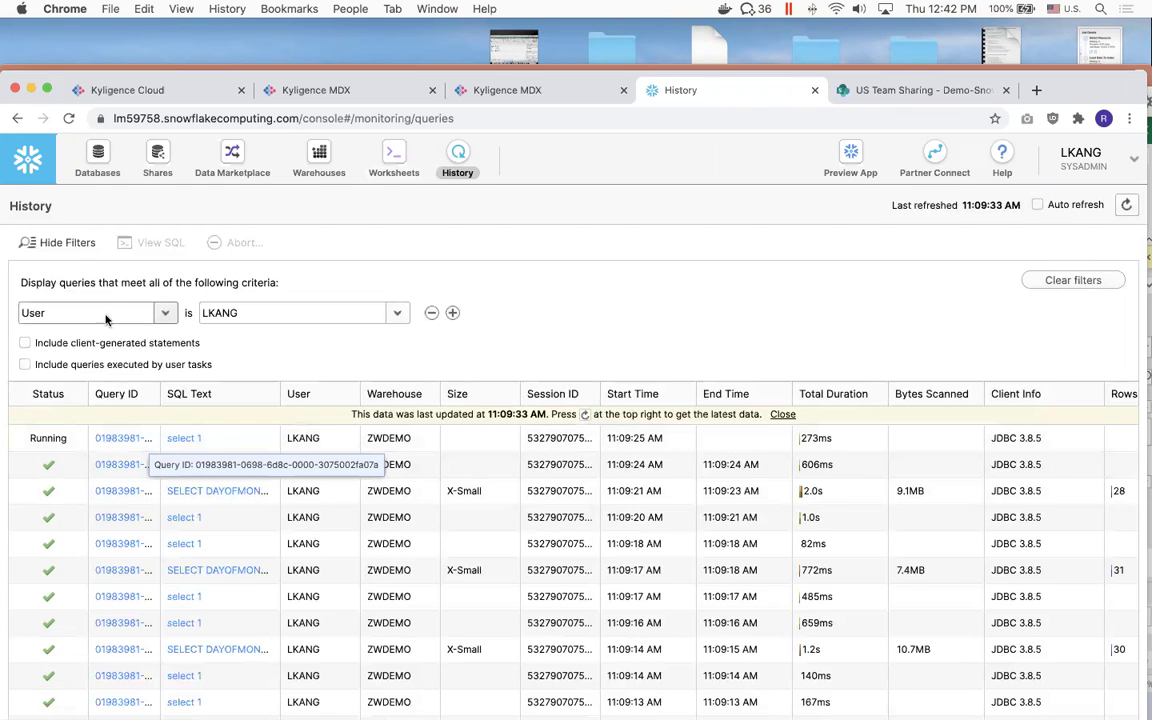
left_click(138, 92)
left_click(40, 267)
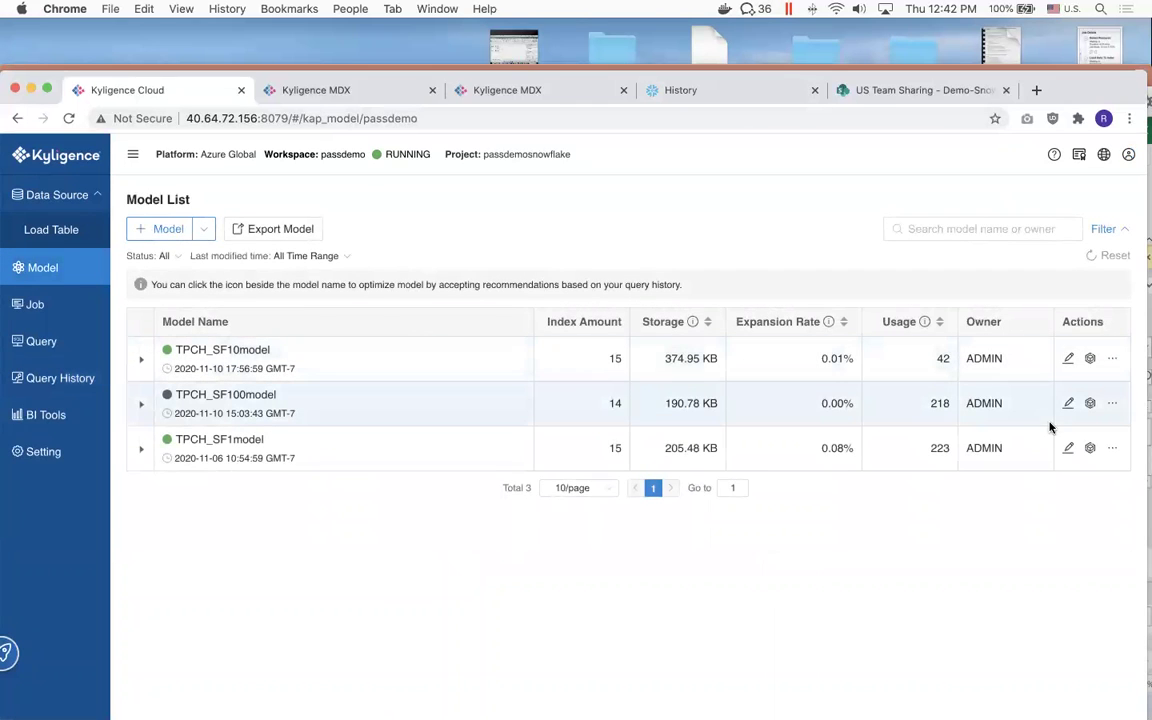
- Bring TPCH_SF100model back online and confirm
left_click(1113, 403)
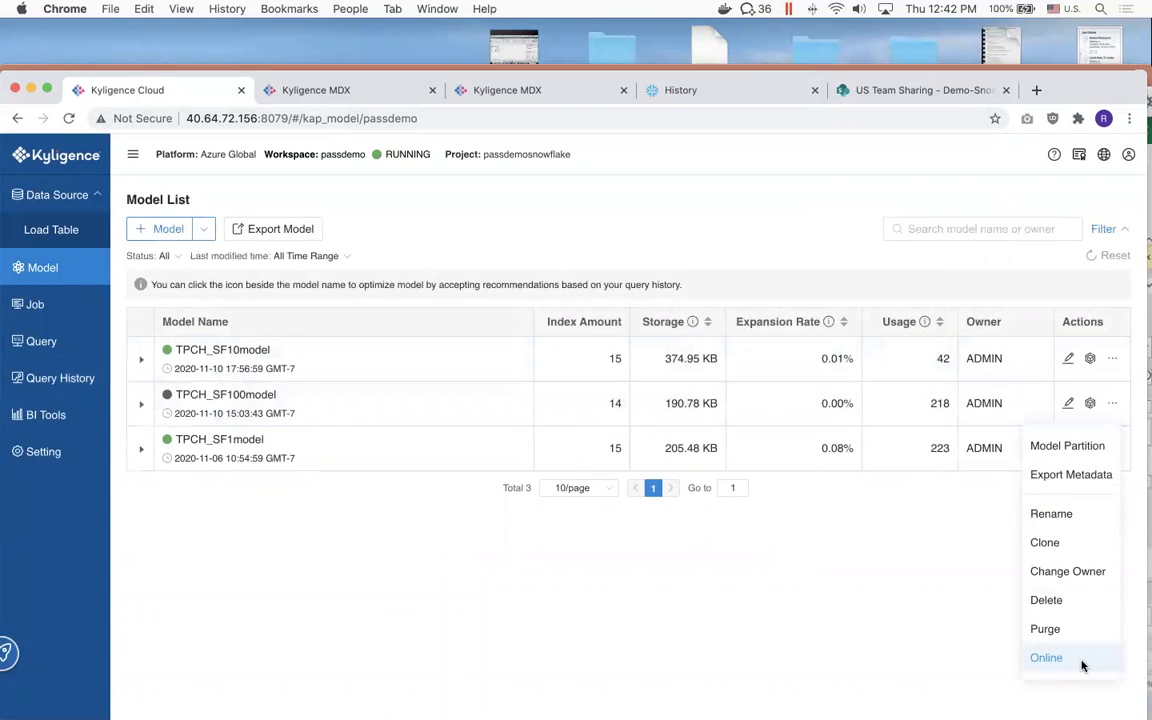
left_click(1084, 659)
left_click(763, 473)
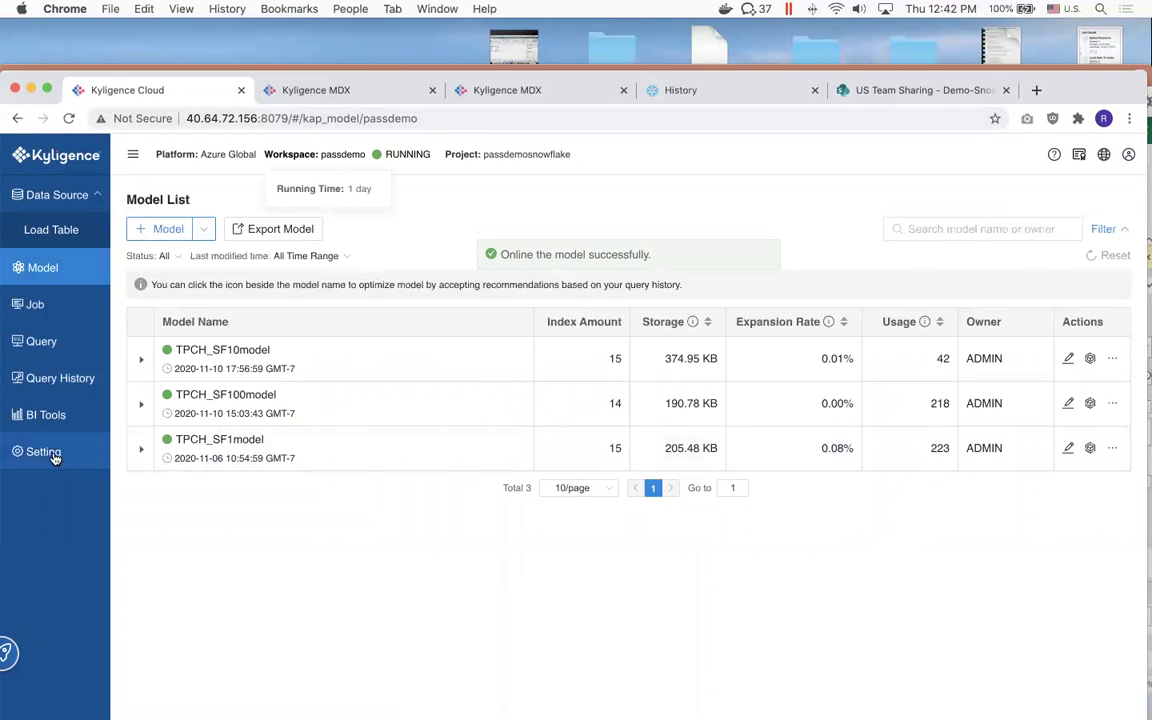
- Open Kyligence MDX under BI Tools, then return to the Excel PivotTable
left_click(50, 418)
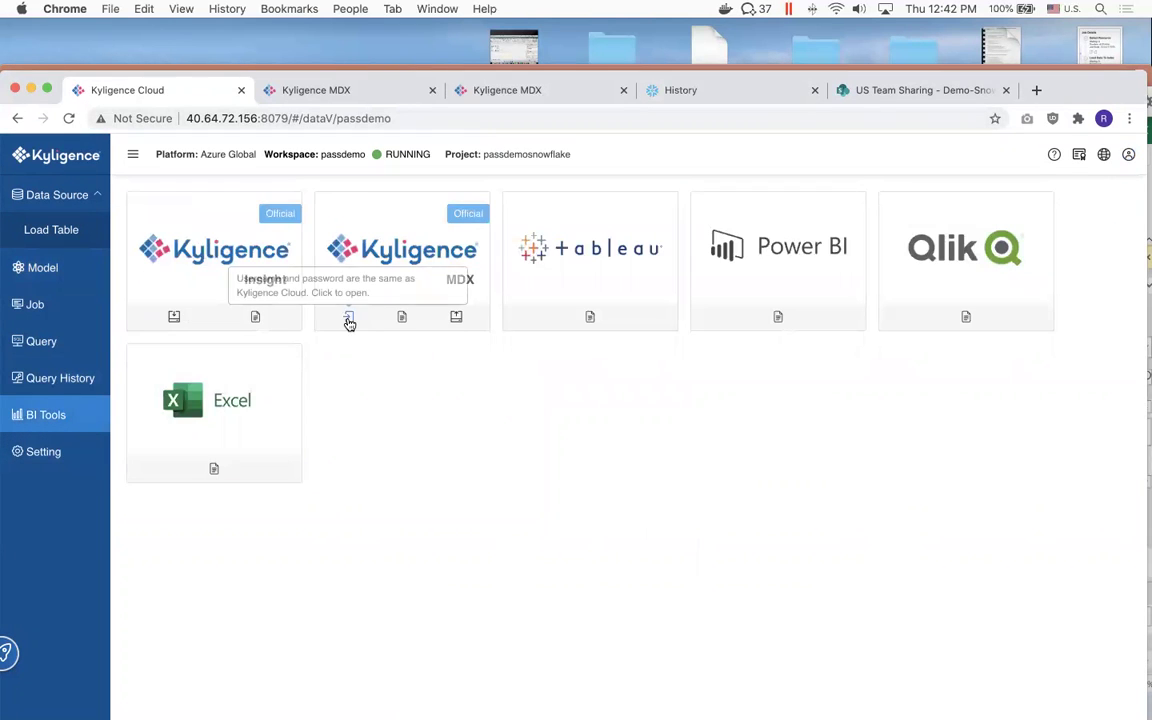
left_click(349, 319)
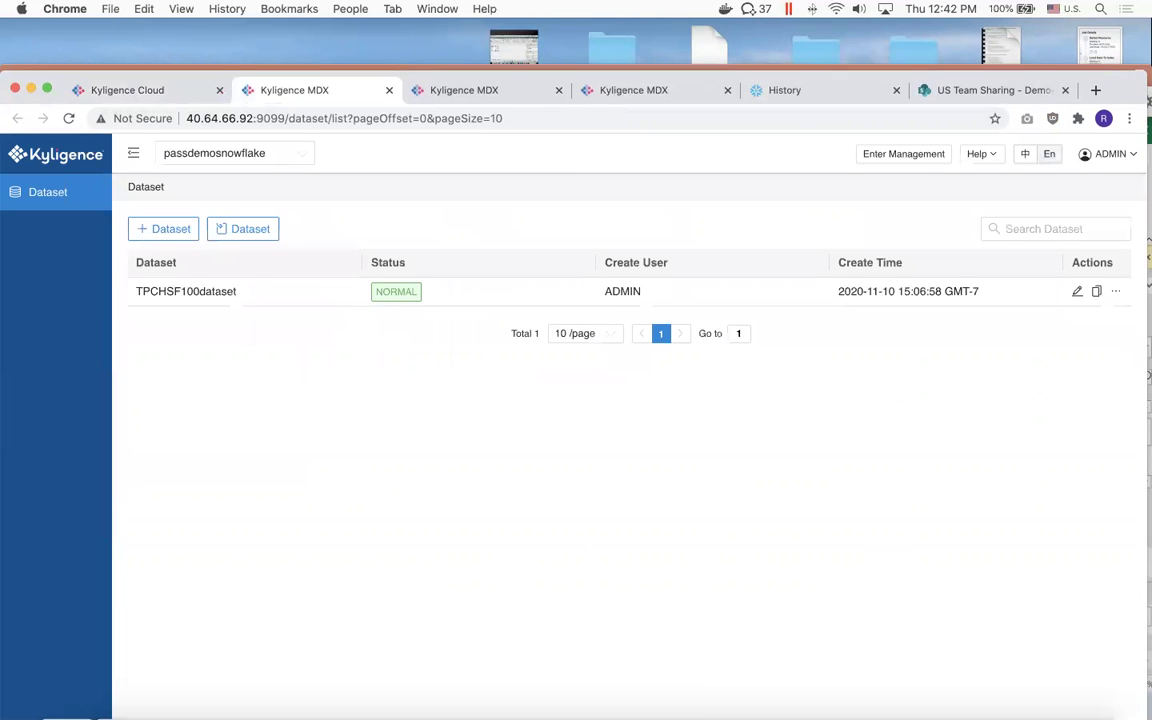
left_click(865, 688)
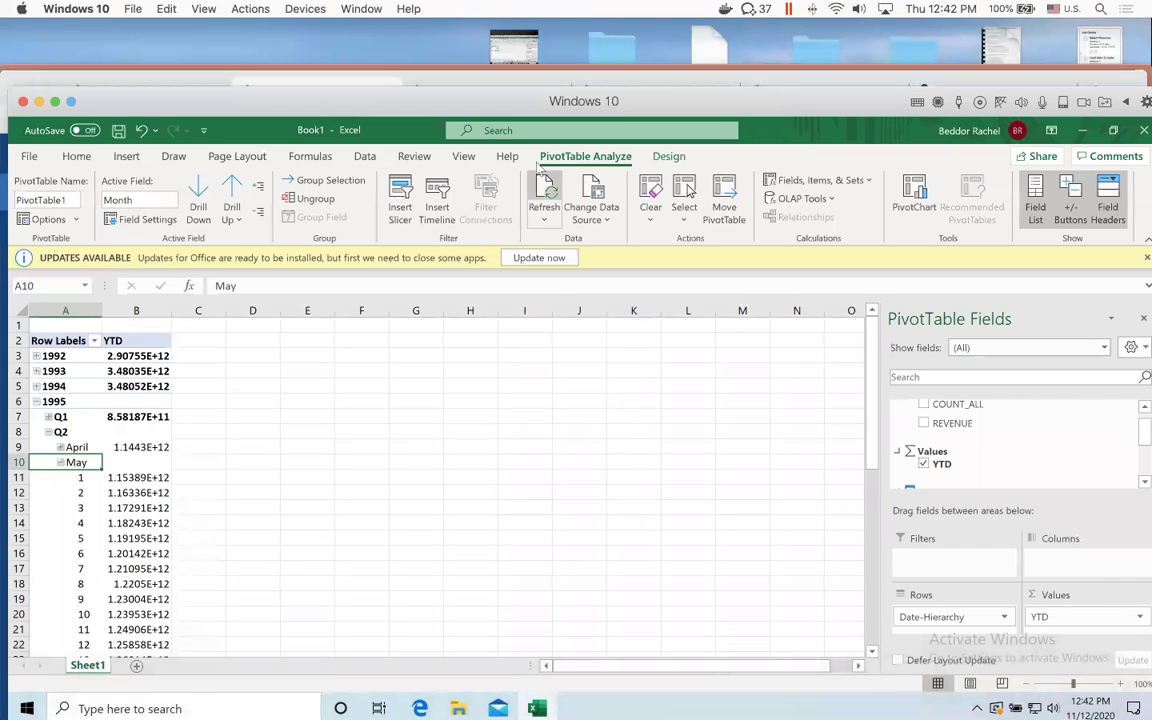
- Refresh the PivotTable, collapse 1995, and drill 1997 through Q2 to May's daily YTD values
left_click(544, 195)
left_click(38, 401)
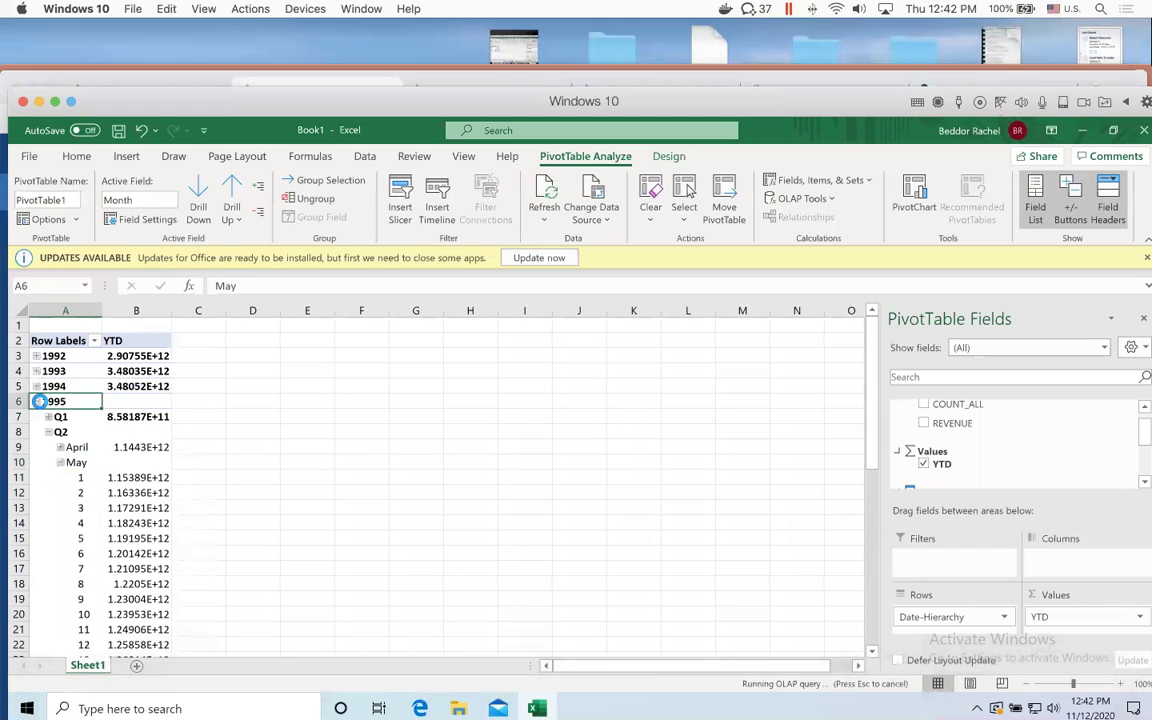
left_click(33, 431)
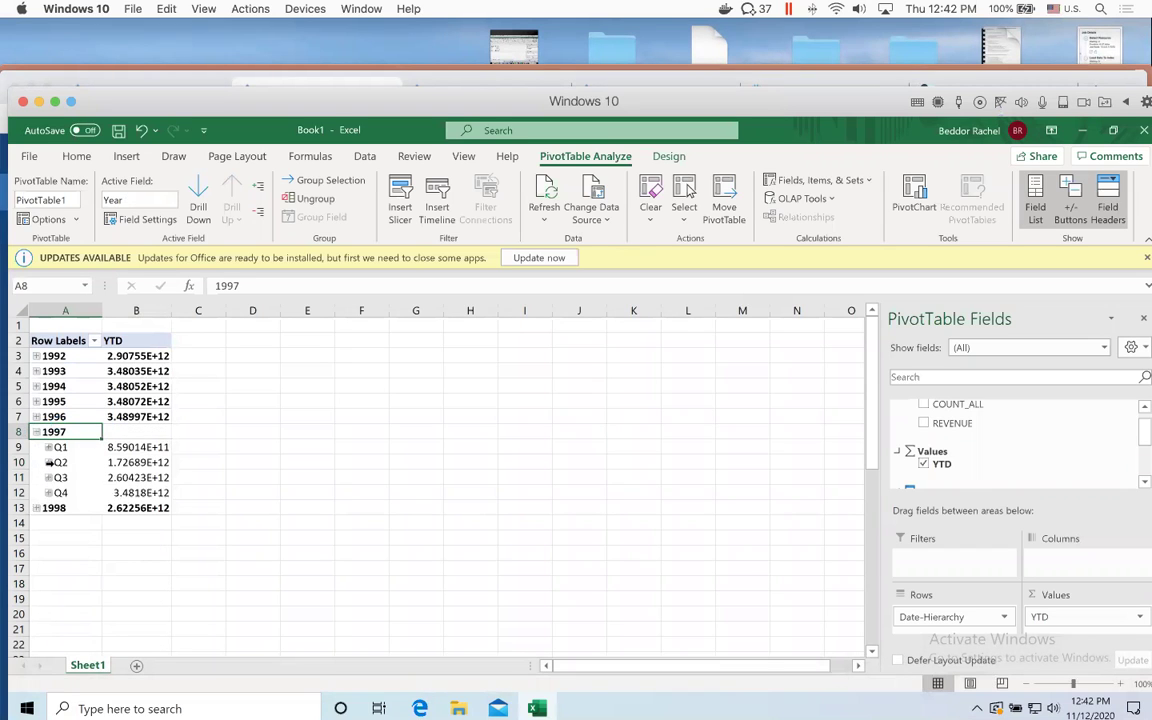
left_click(48, 462)
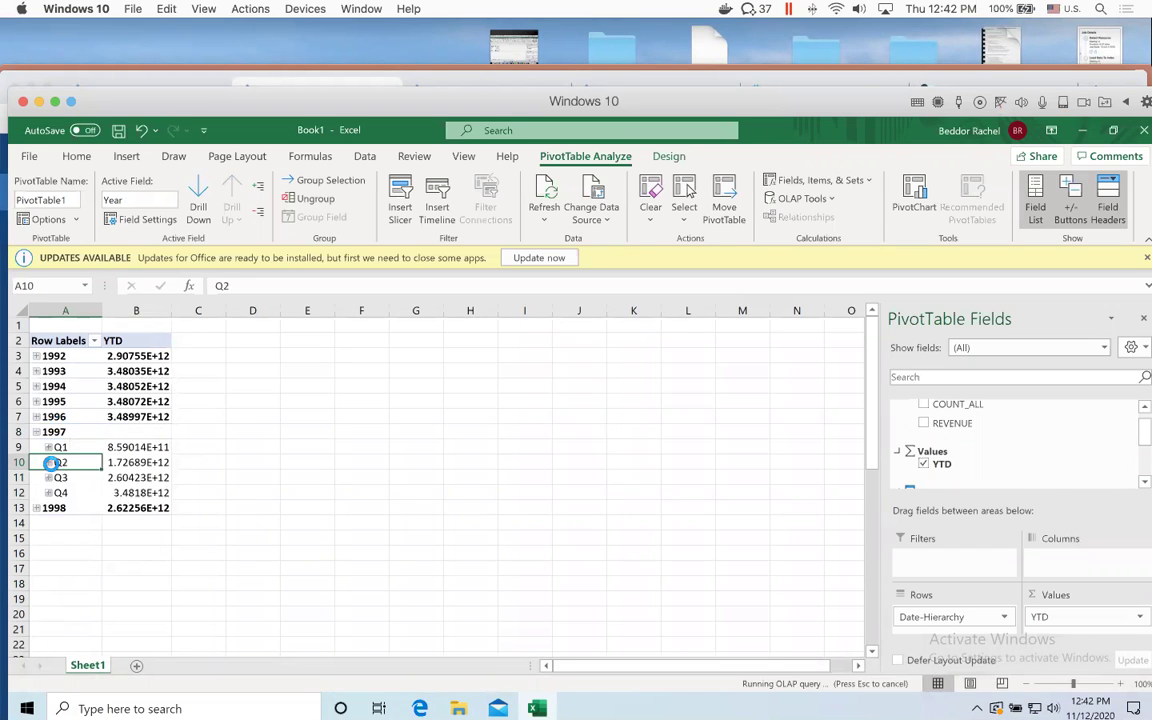
left_click(58, 492)
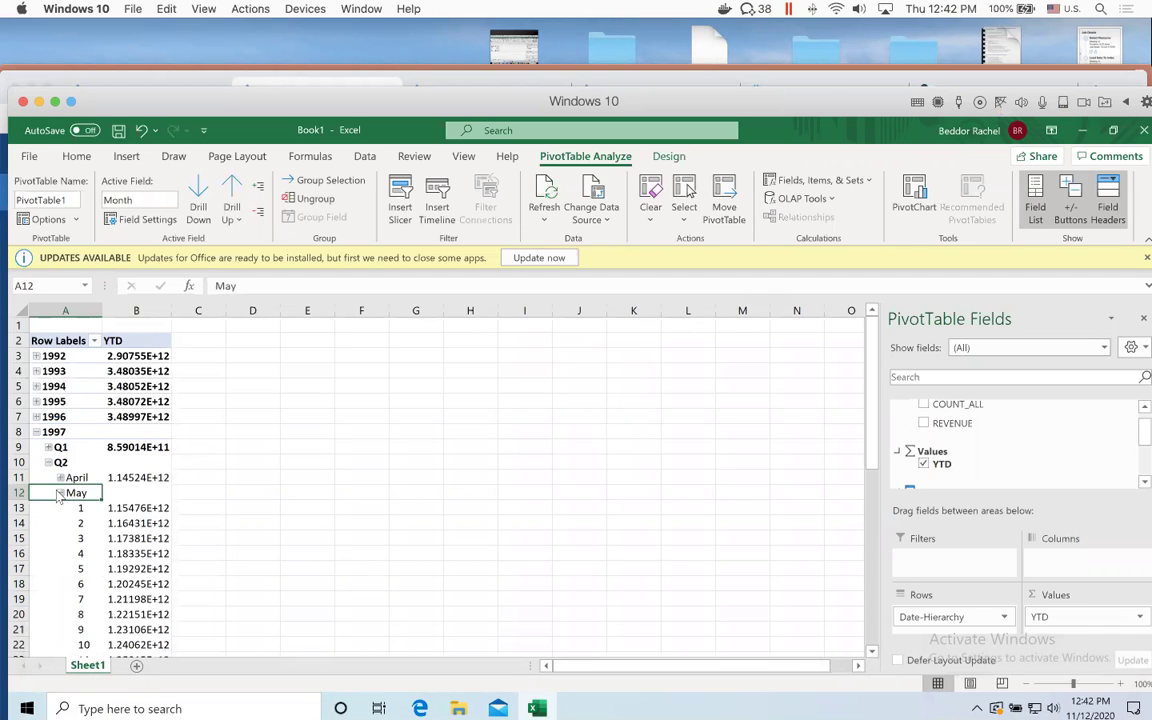
left_click(187, 80)
left_click(155, 90)
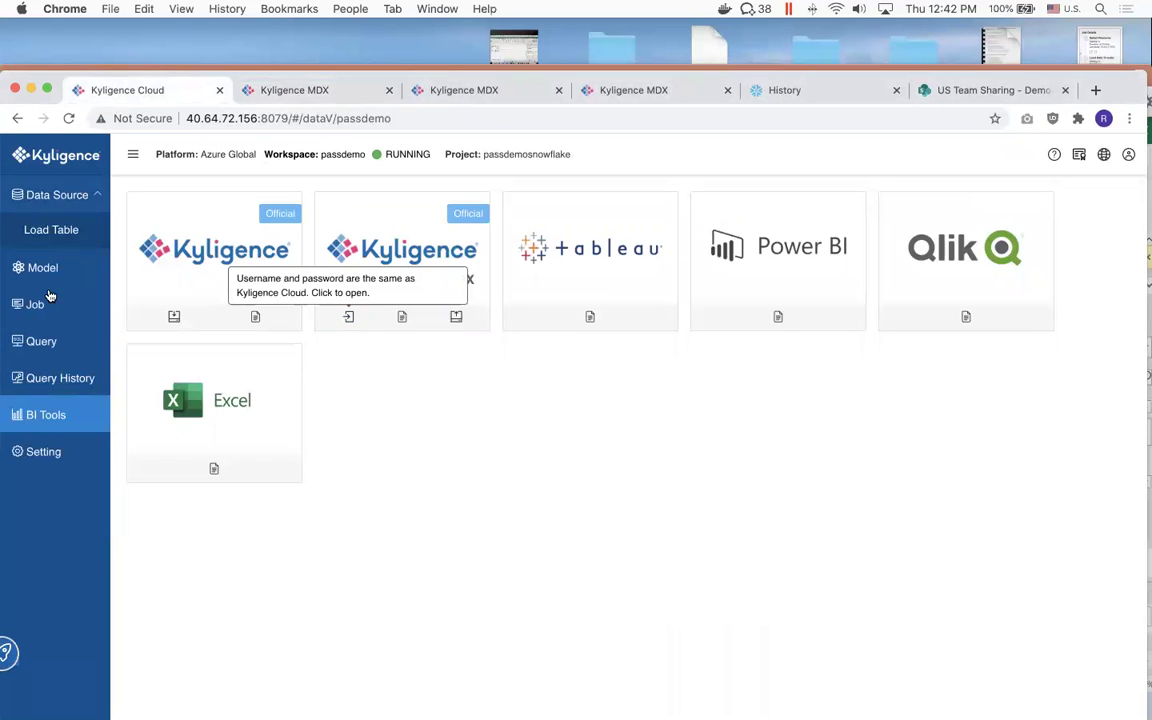
- Open Kyligence Query History and its page 2 of older LINEITEM queries
left_click(30, 374)
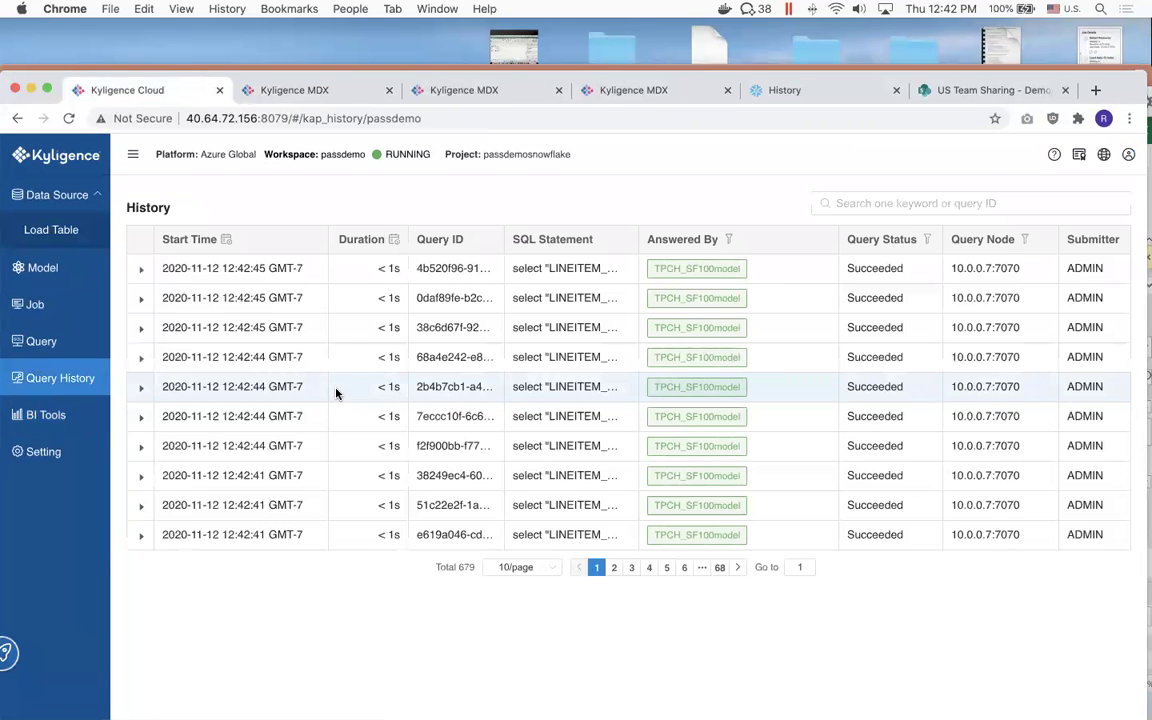
left_click(613, 568)
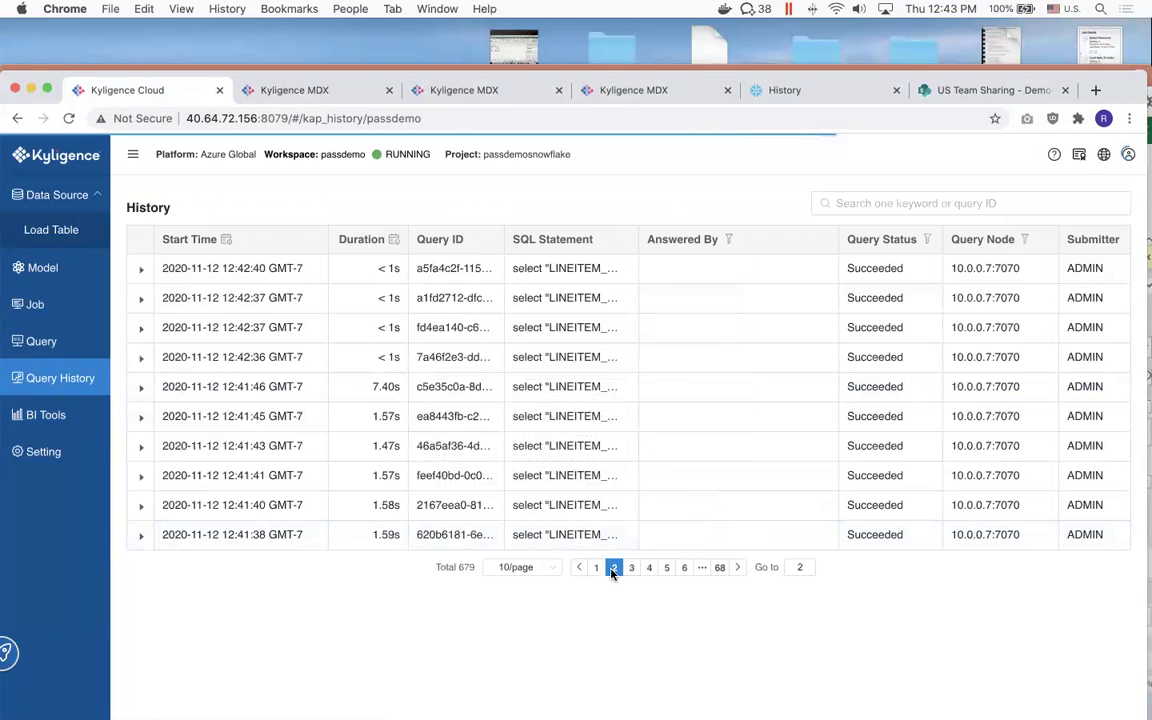
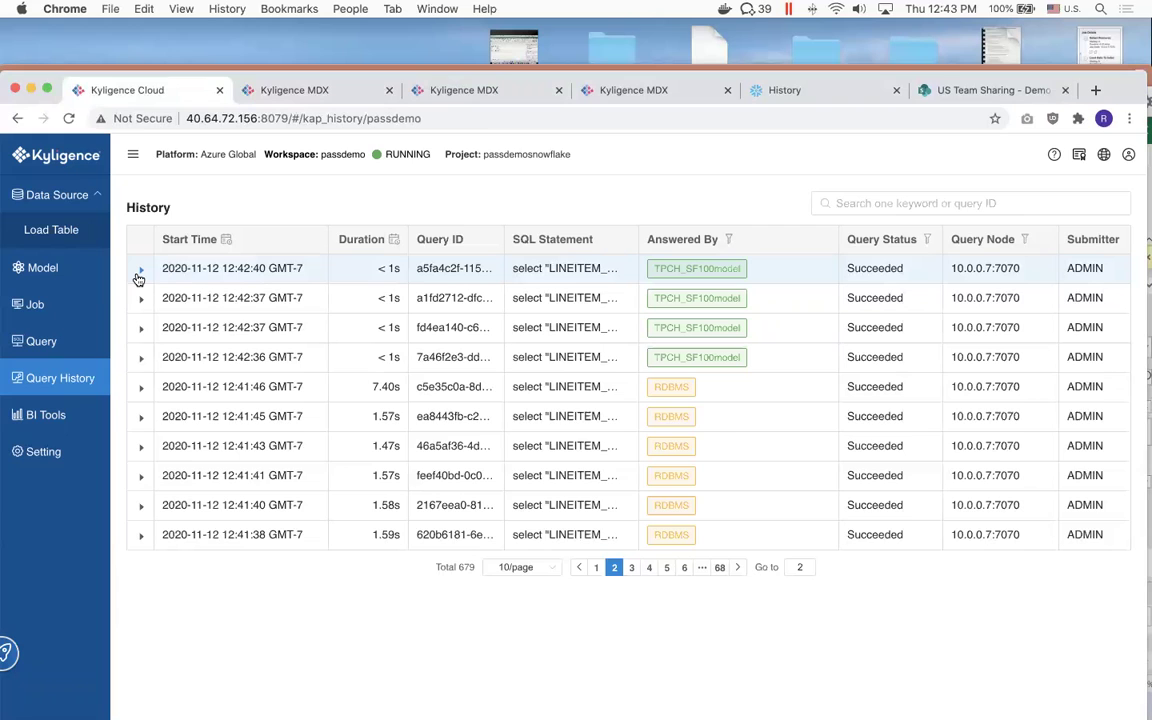
- Switch to the Kyligence MDX dataset list showing TPCHSF100dataset
left_click(236, 90)
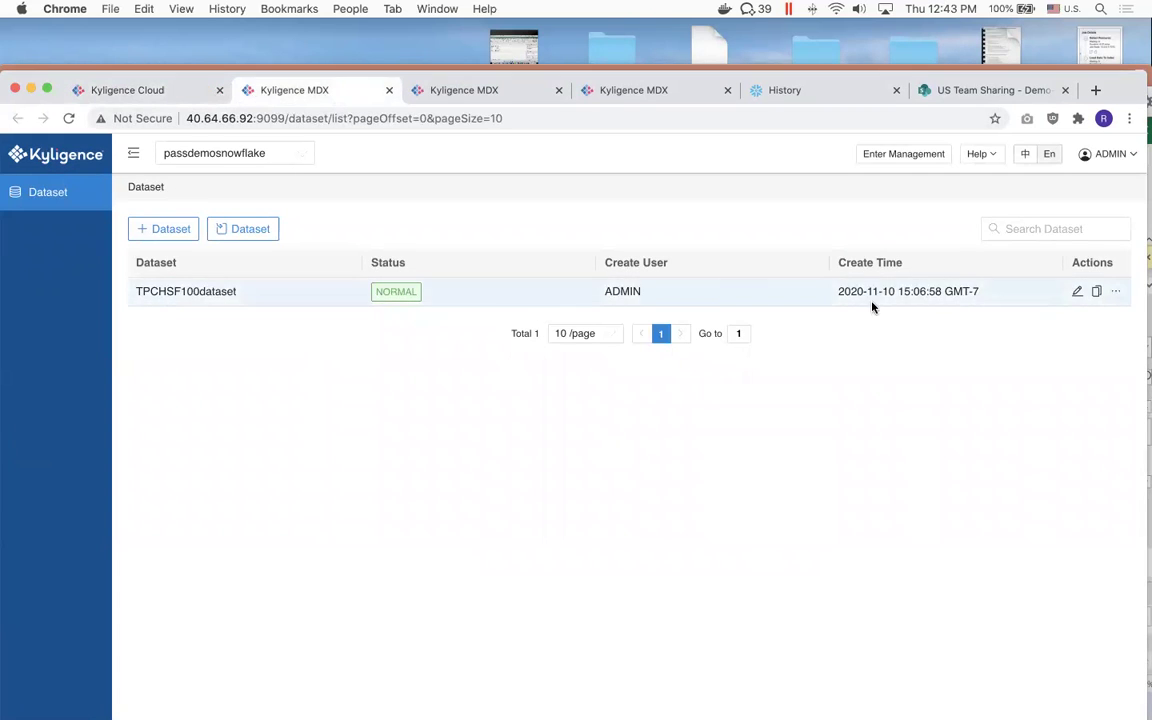
- Edit TPCHSF100dataset and step through Basic Information and Define Relationships to Define Semantics
left_click(1077, 292)
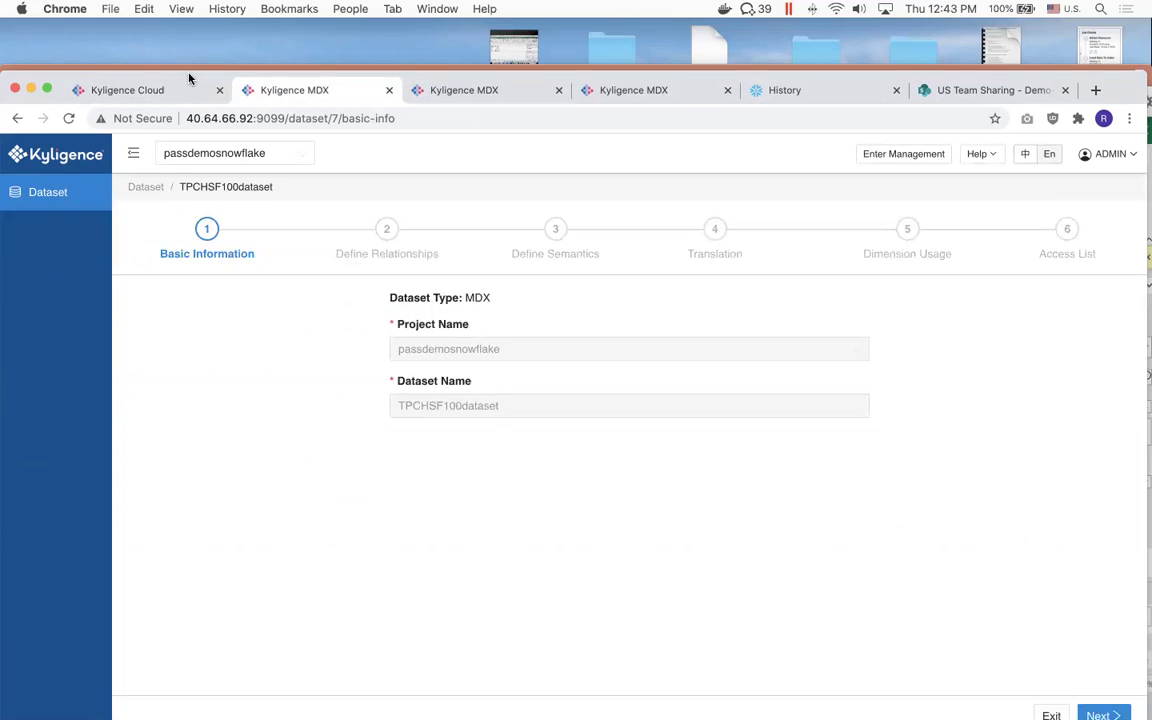
left_click_drag(189, 78, 180, 36)
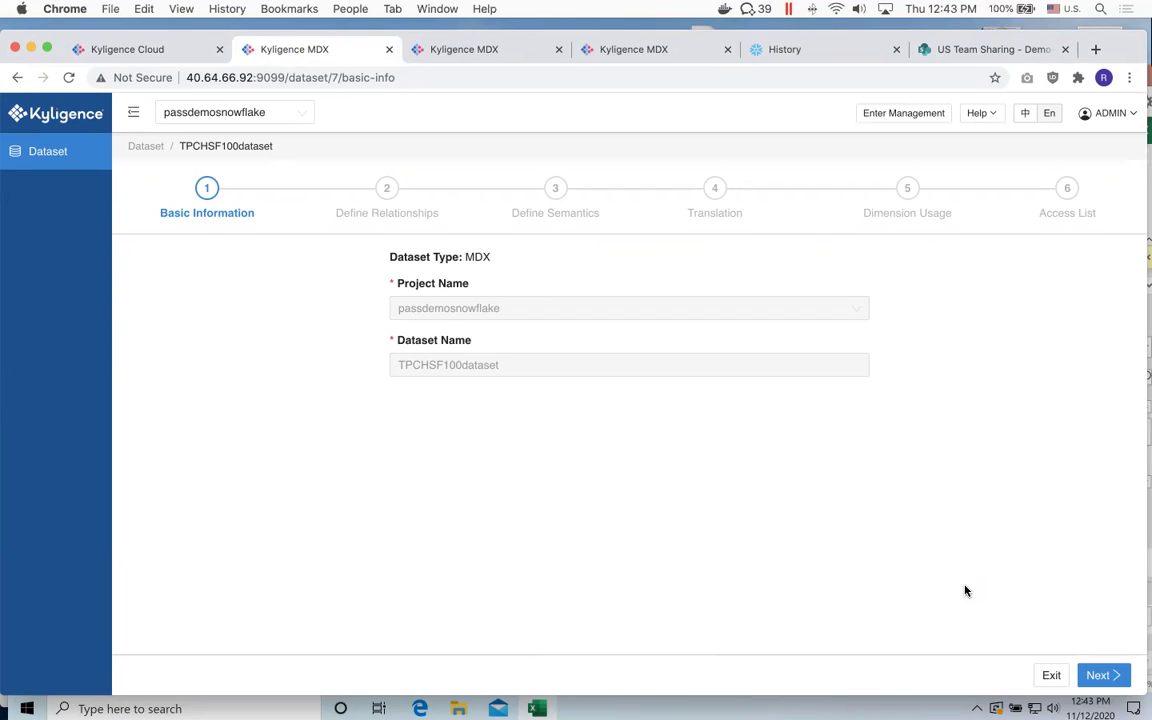
left_click(1110, 678)
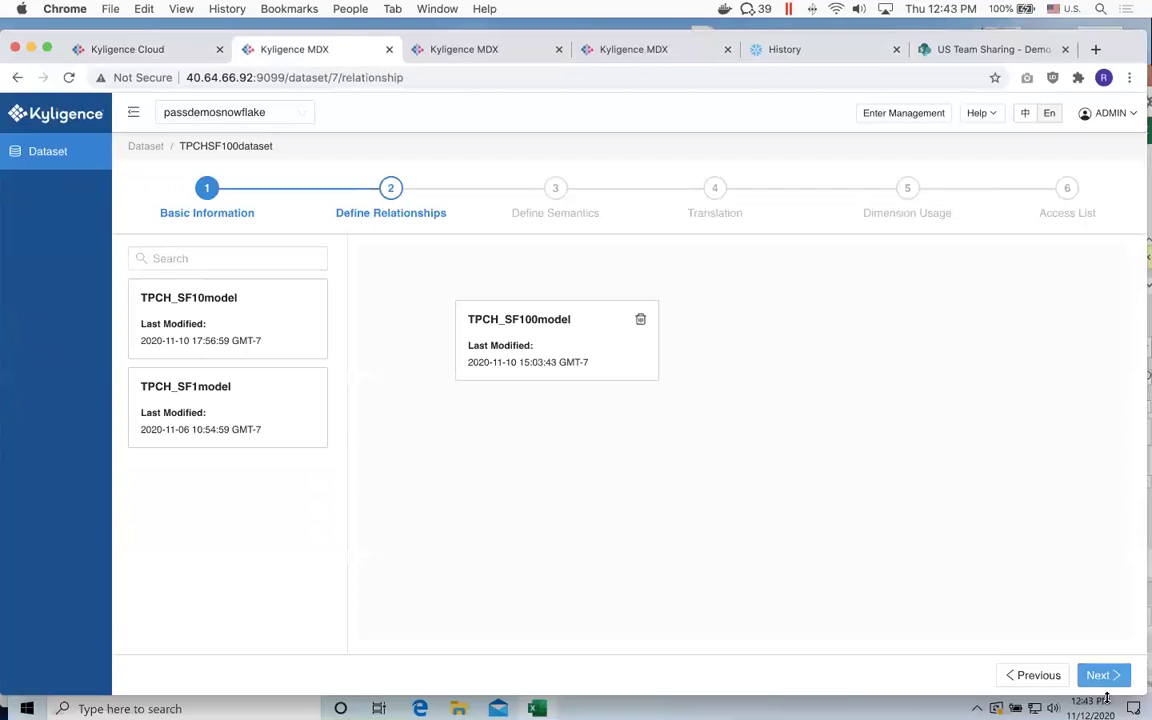
left_click(1100, 675)
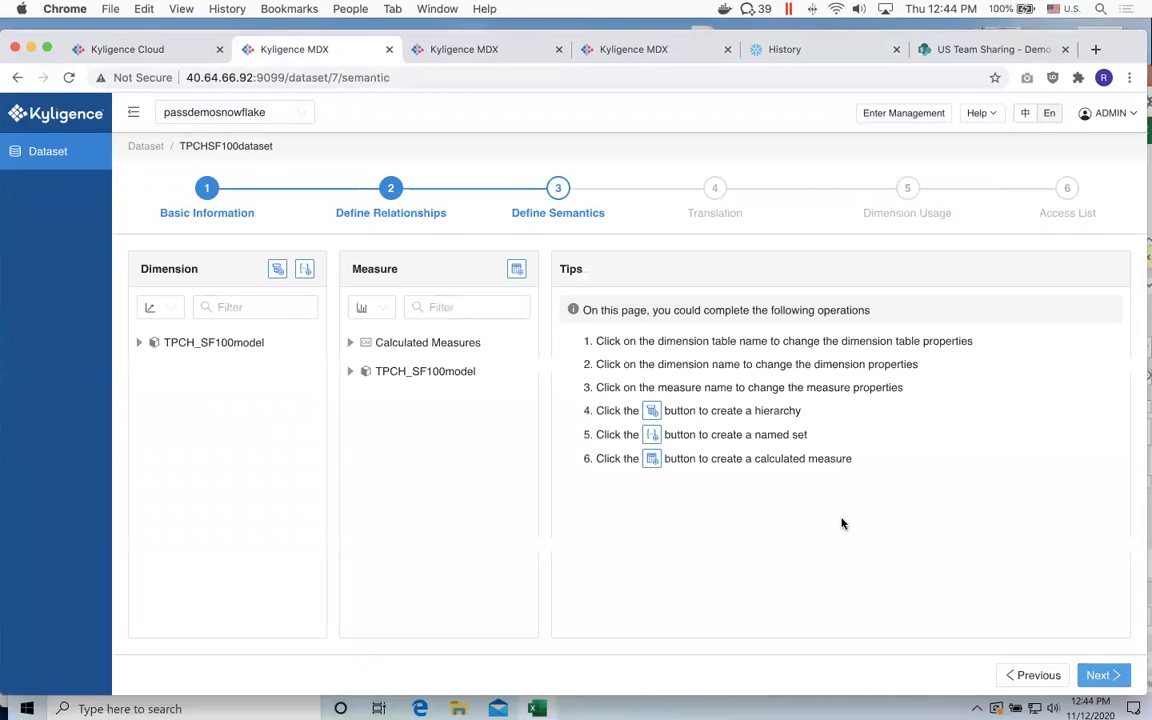
- Show LINEITEM's Month dimension under TPCH_SF100model, noting its SHIP_MONTHNAME name column
left_click(196, 343)
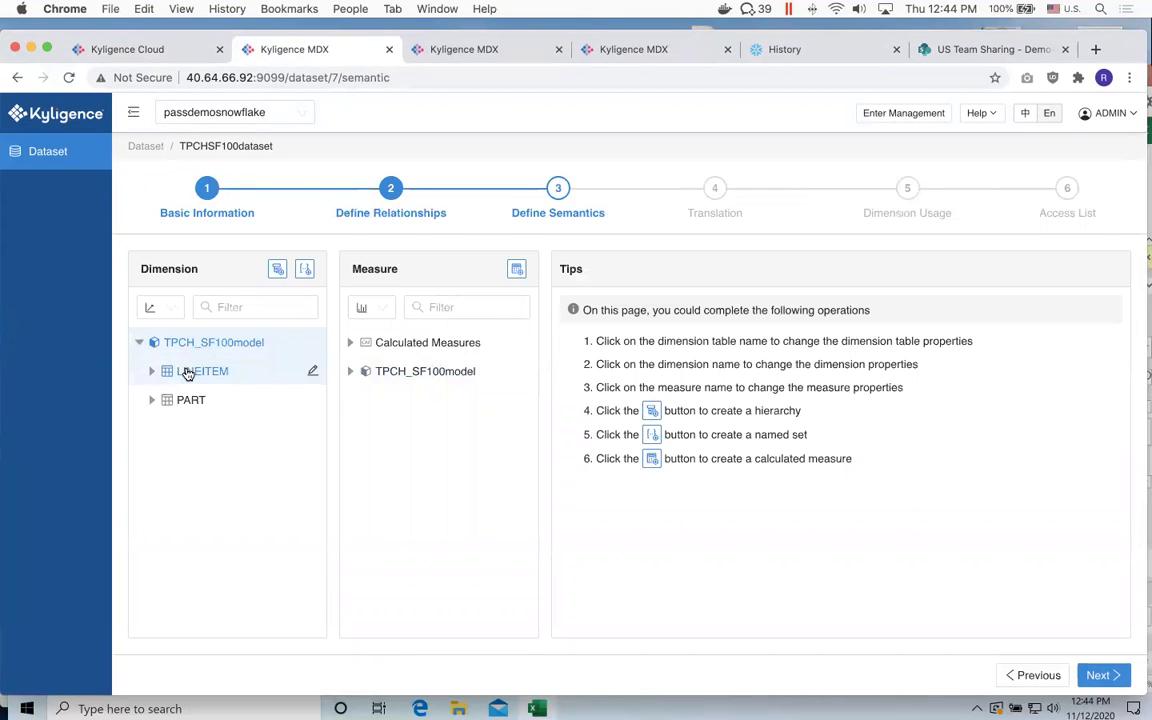
left_click(190, 372)
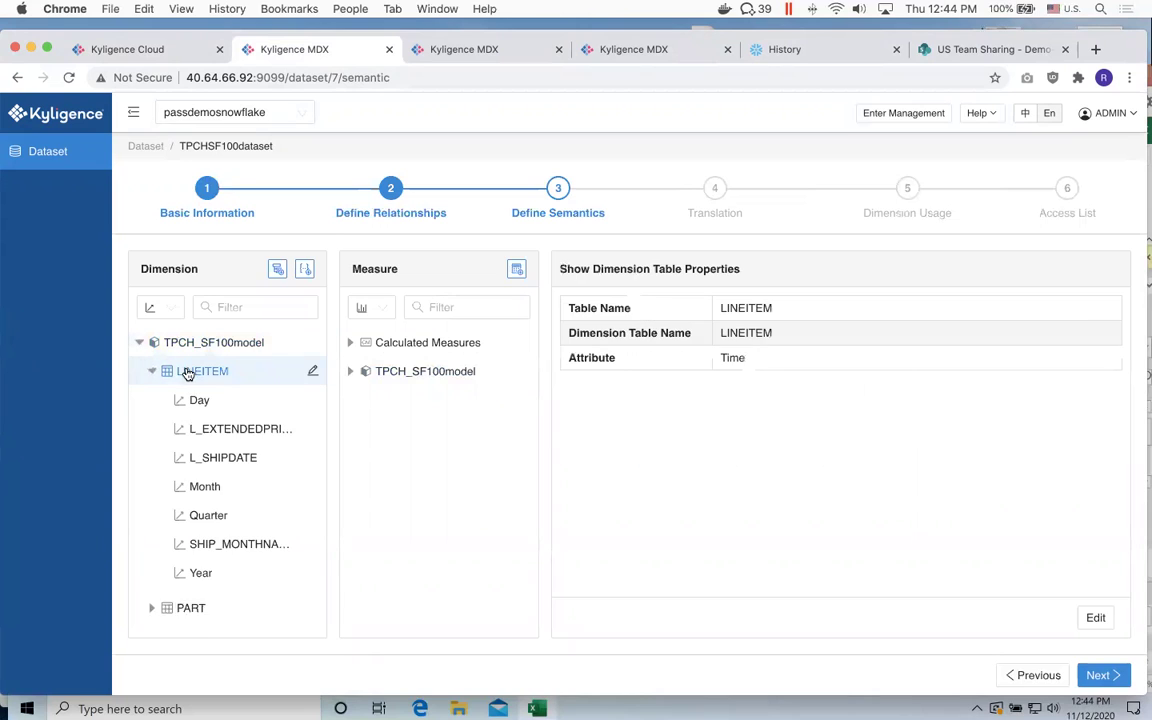
left_click(213, 484)
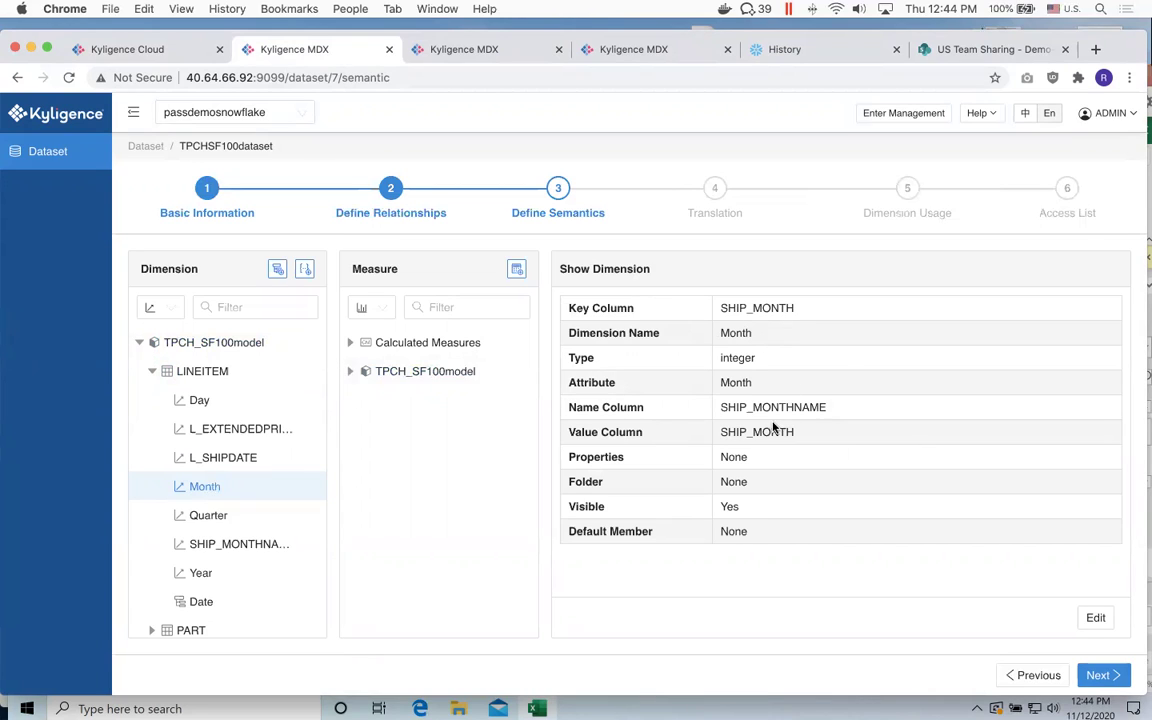
left_click_drag(718, 407, 747, 407)
left_click(812, 430)
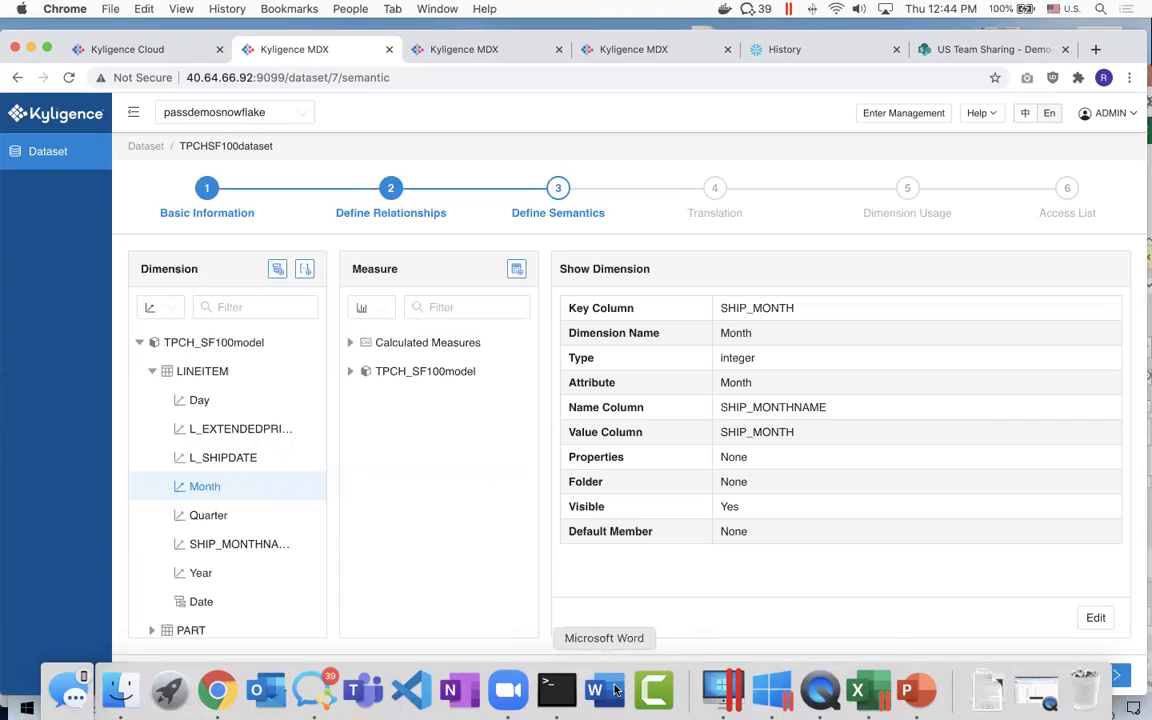
- Check the April and May rows in the Excel pivot, then return to Kyligence MDX
left_click(862, 690)
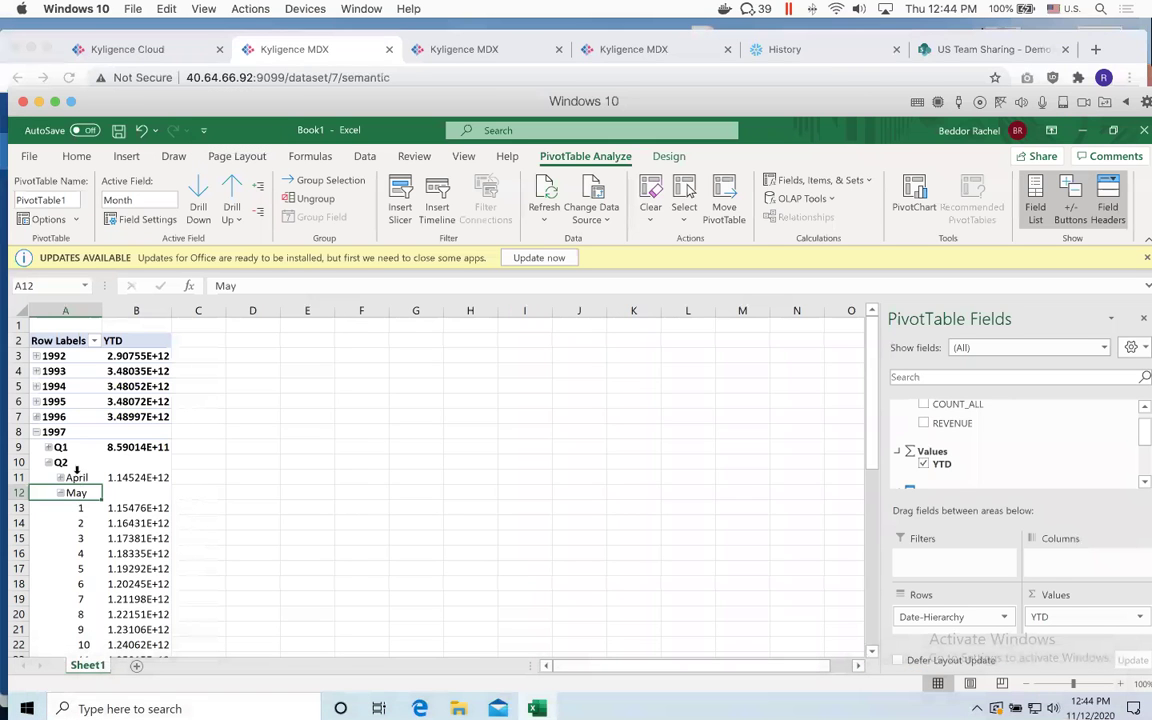
left_click(76, 479)
left_click(76, 489)
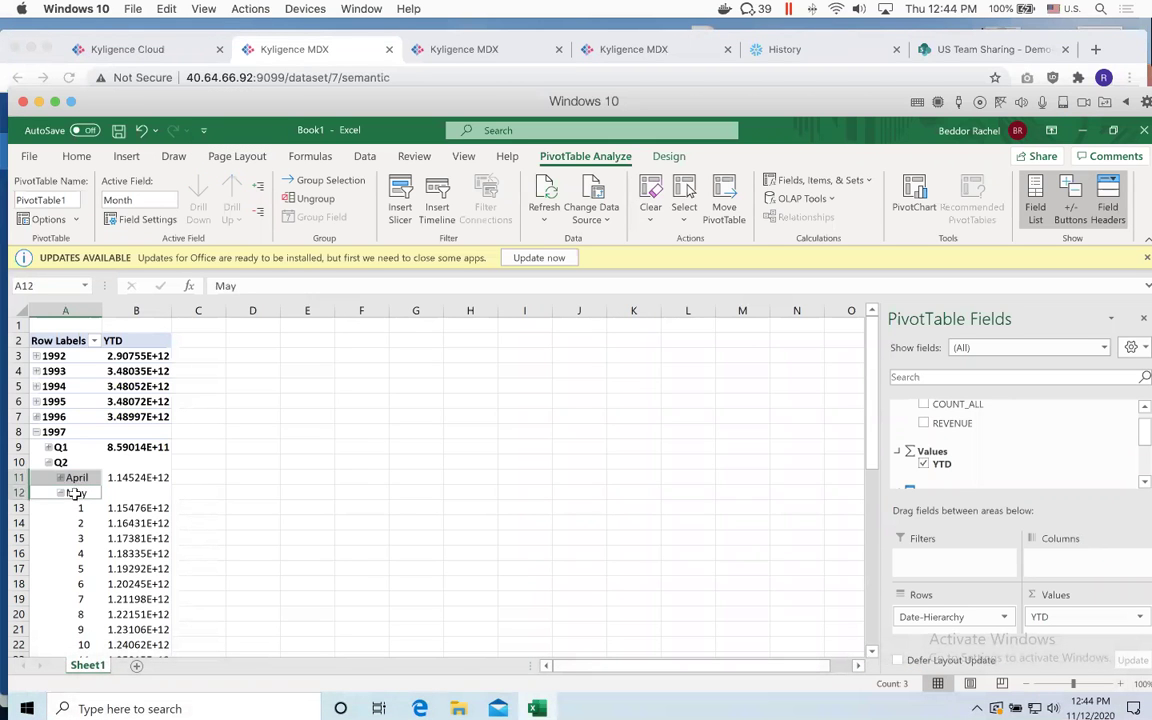
left_click(300, 42)
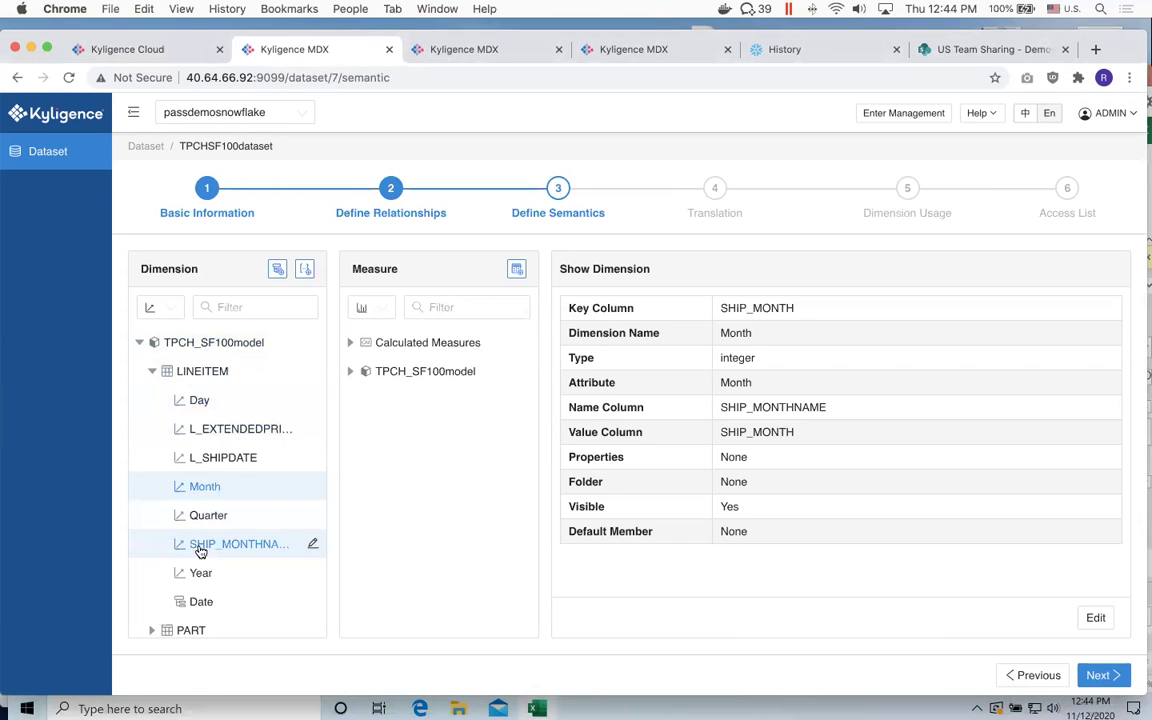
- Inspect the Year-Quarter-Month-Day Date hierarchy and YTD measure, then advance through Translation to Dimension Usage
left_click(191, 601)
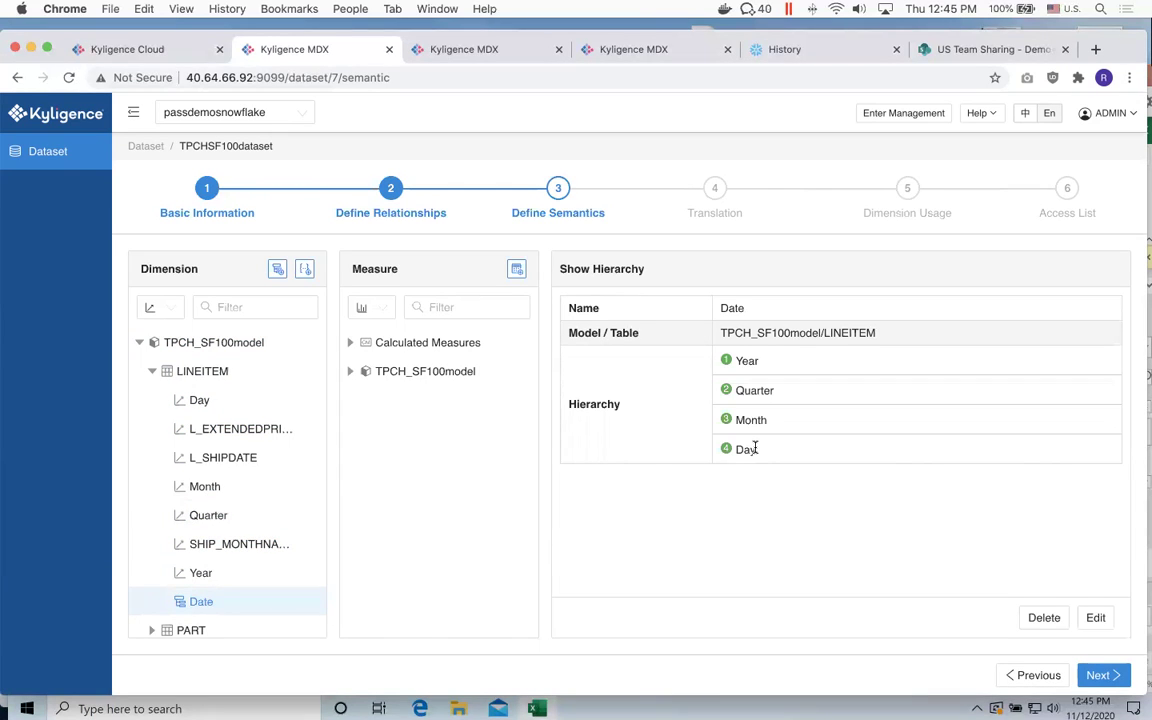
left_click(352, 343)
left_click(399, 371)
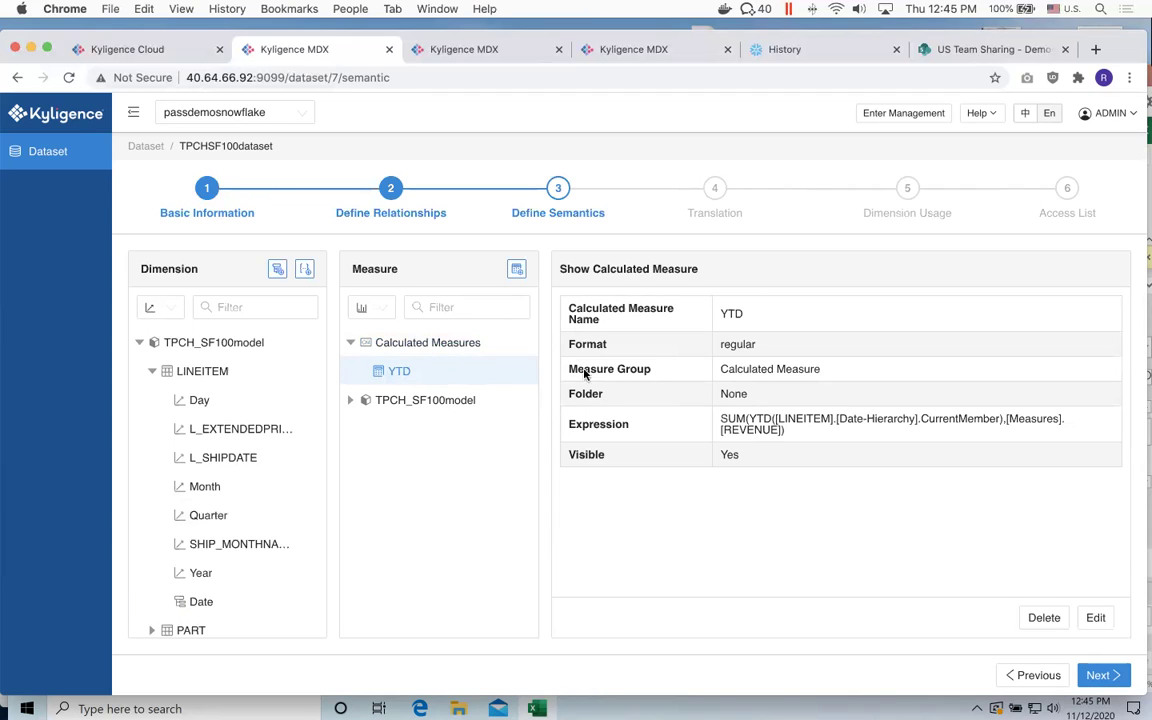
left_click(1100, 676)
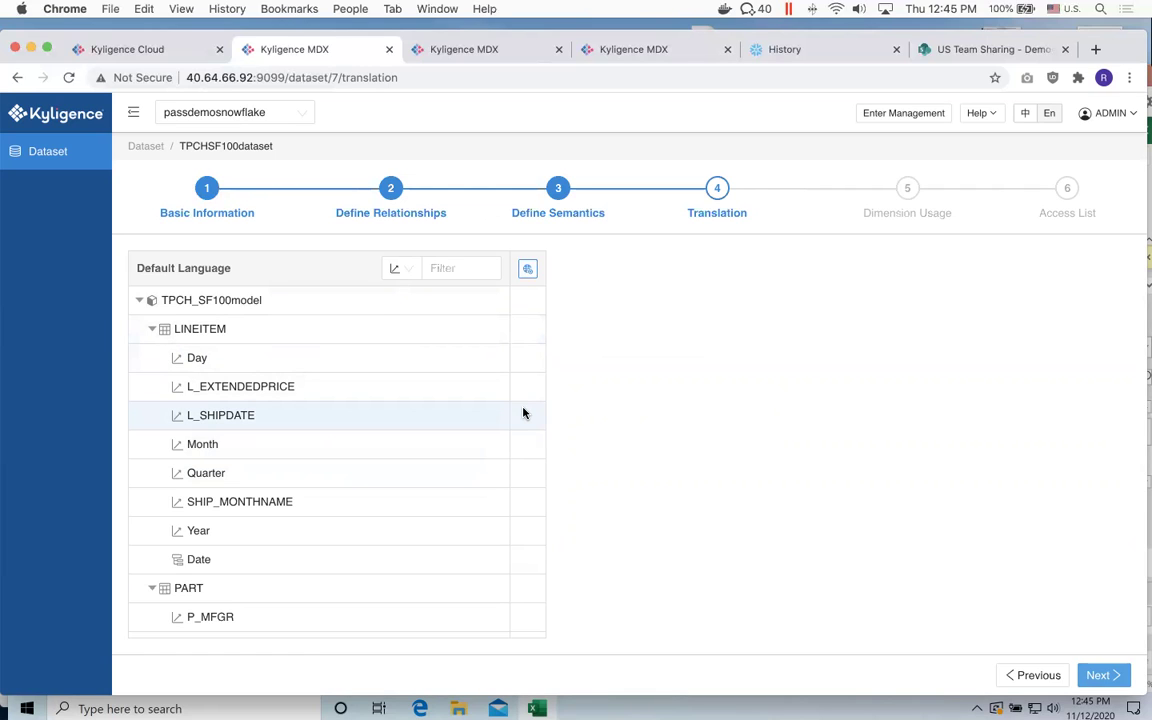
left_click(1099, 676)
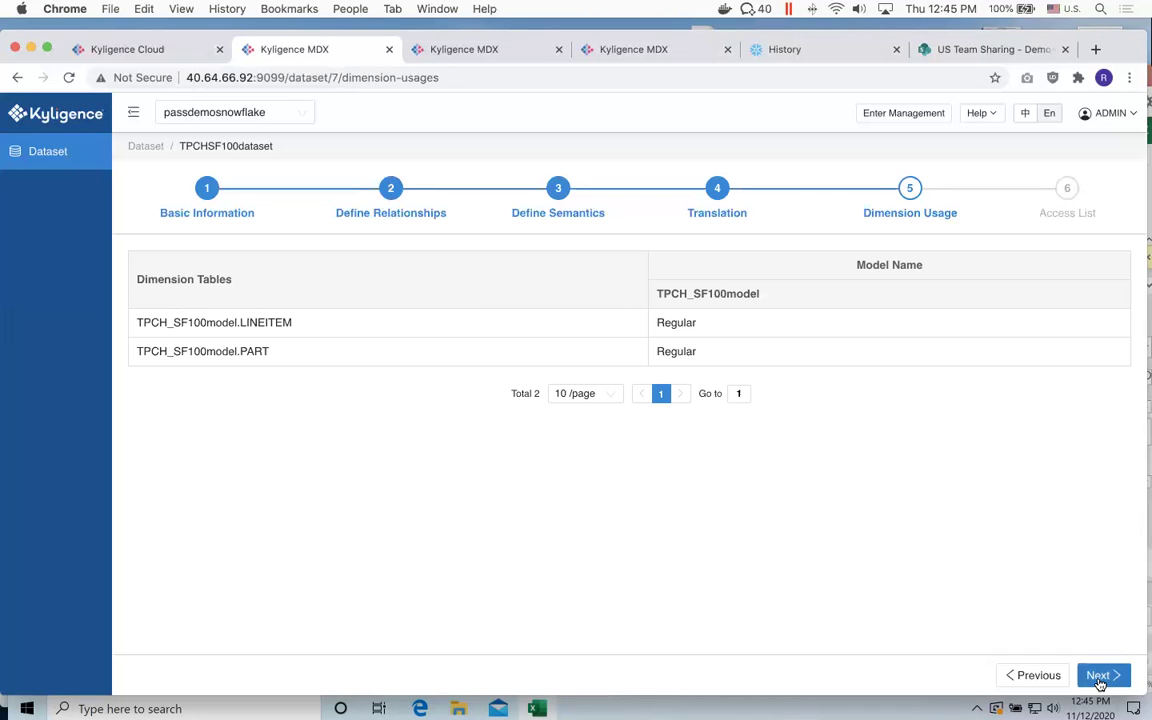
- Advance to Access List and save the TPCHSF100dataset changes with OK
left_click(1099, 677)
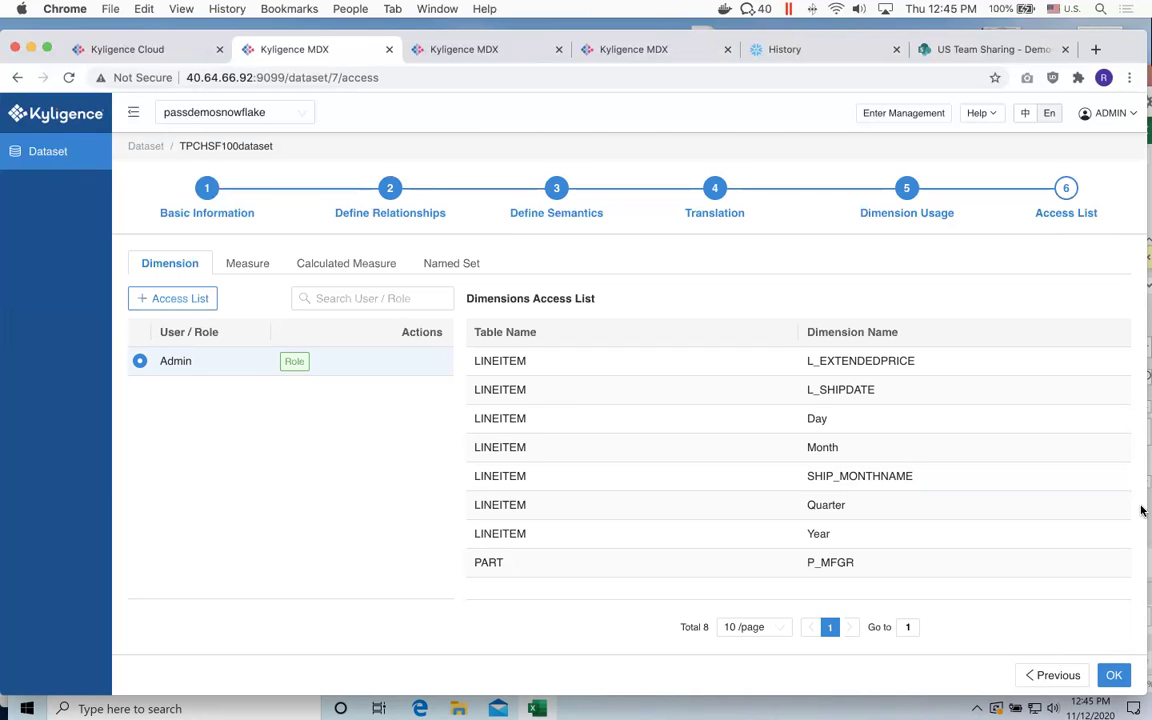
left_click(1118, 675)
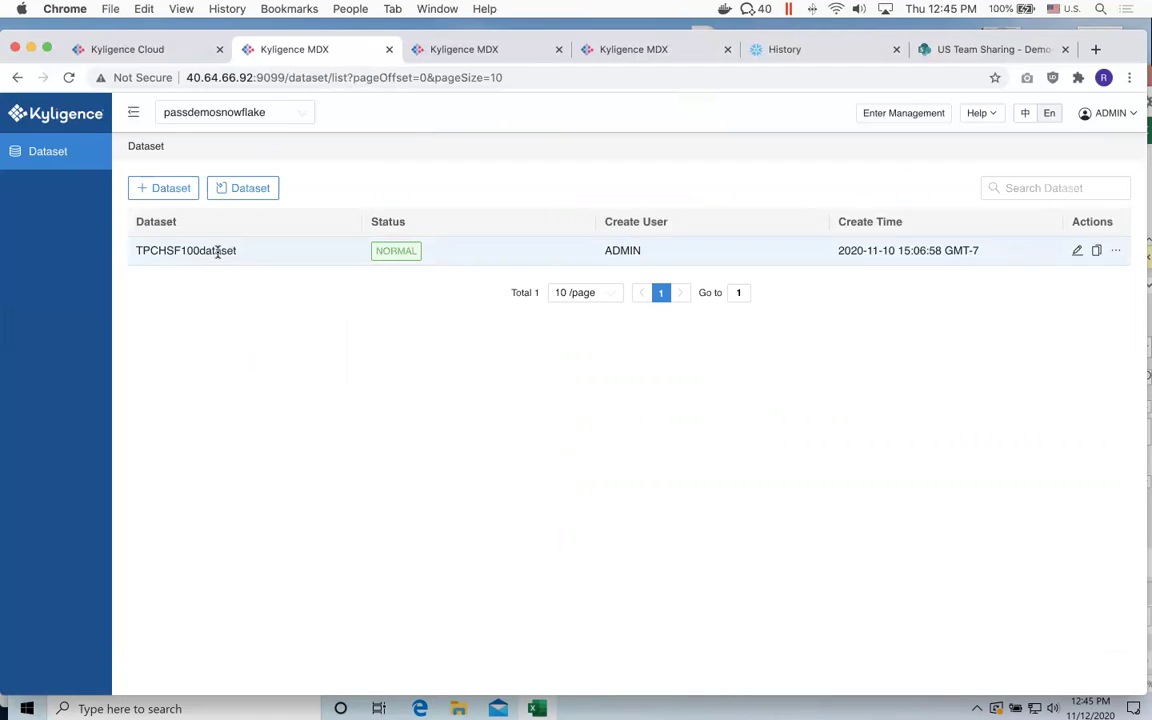
- In Kyligence Cloud's model list, expand TPCH_SF100model and show its Index Overview
left_click(136, 57)
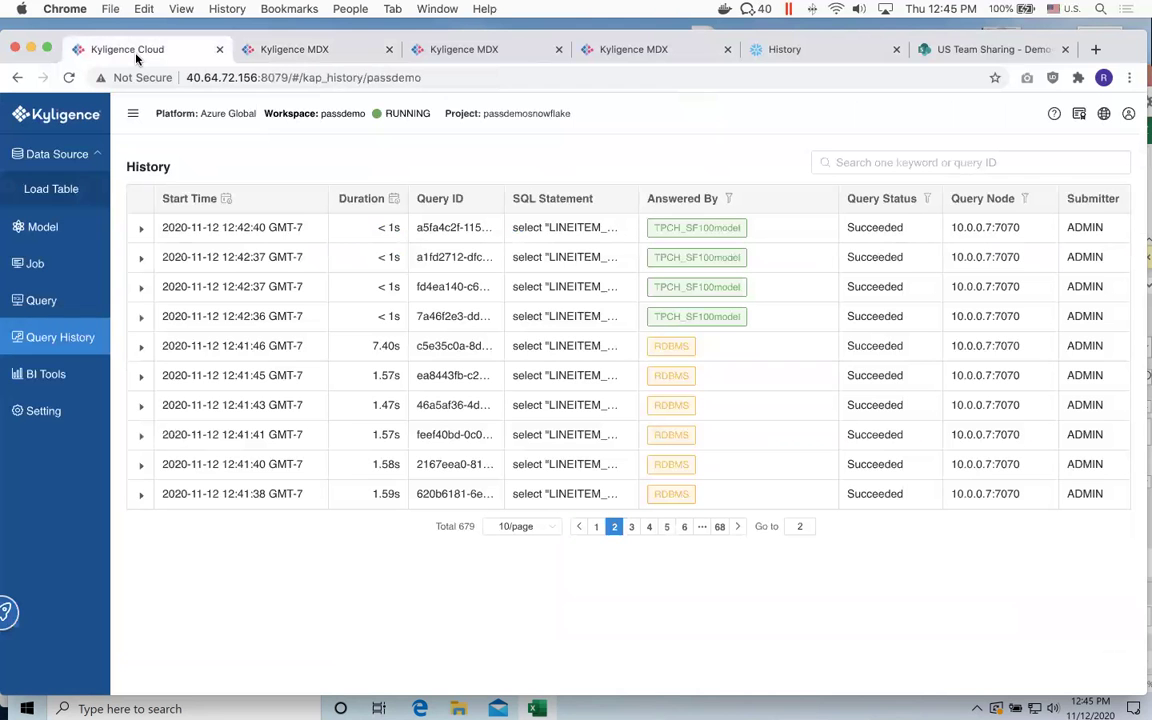
left_click(50, 236)
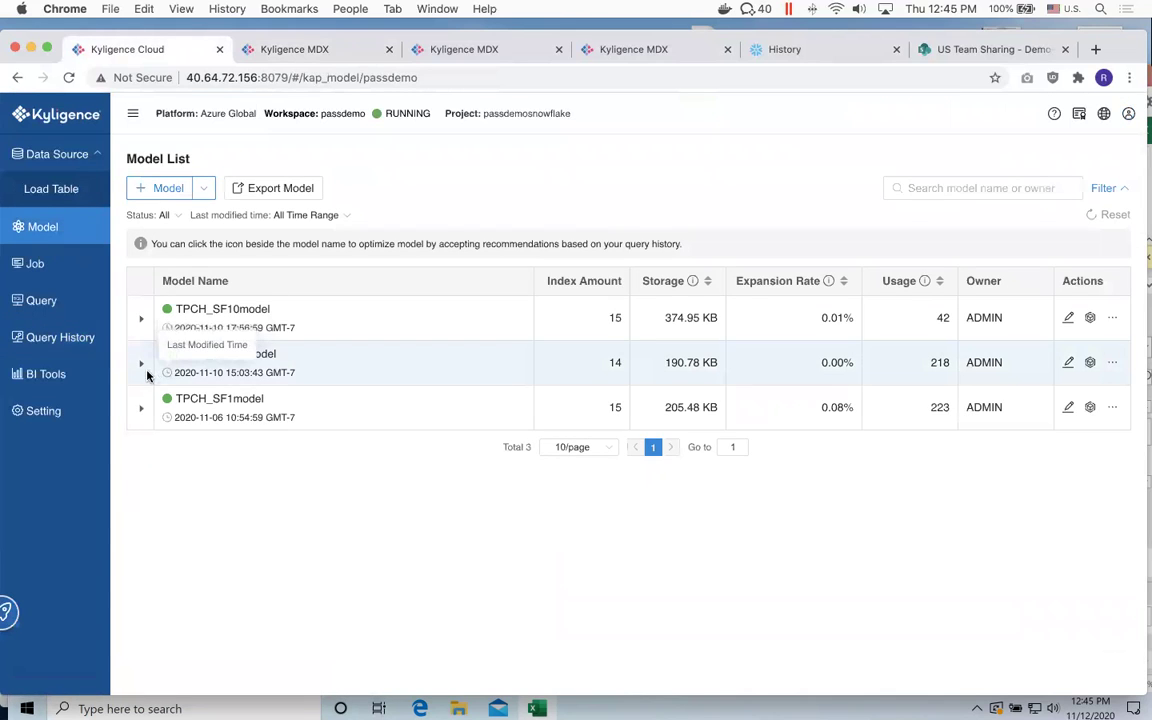
left_click(140, 366)
scroll(304, 445, "down", 5)
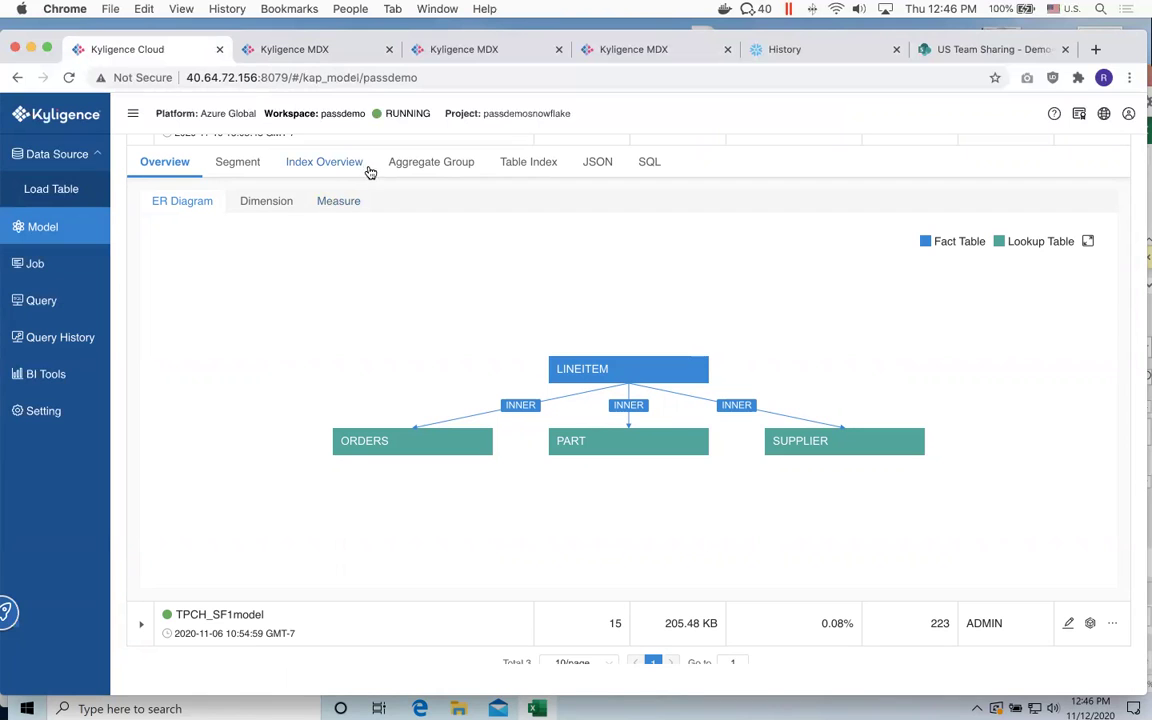
left_click(318, 155)
- Filter the index list to treemap block 890001, then switch to Excel
scroll(411, 424, "down", 4)
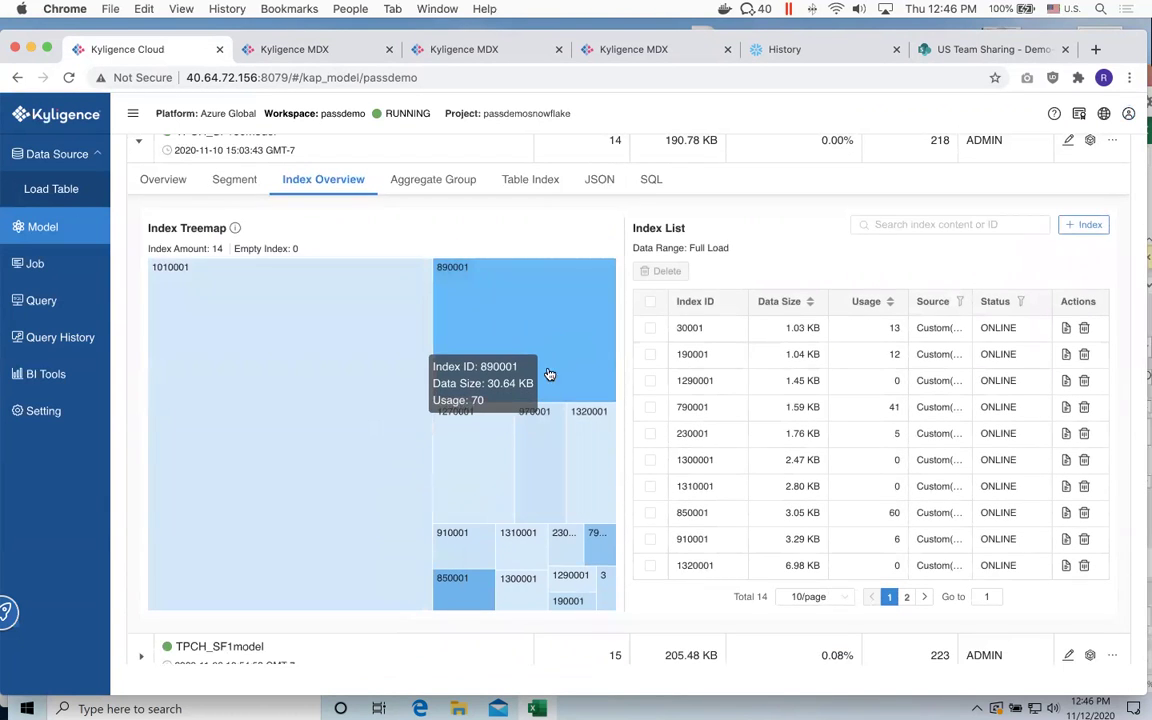
mouse_move(482, 435)
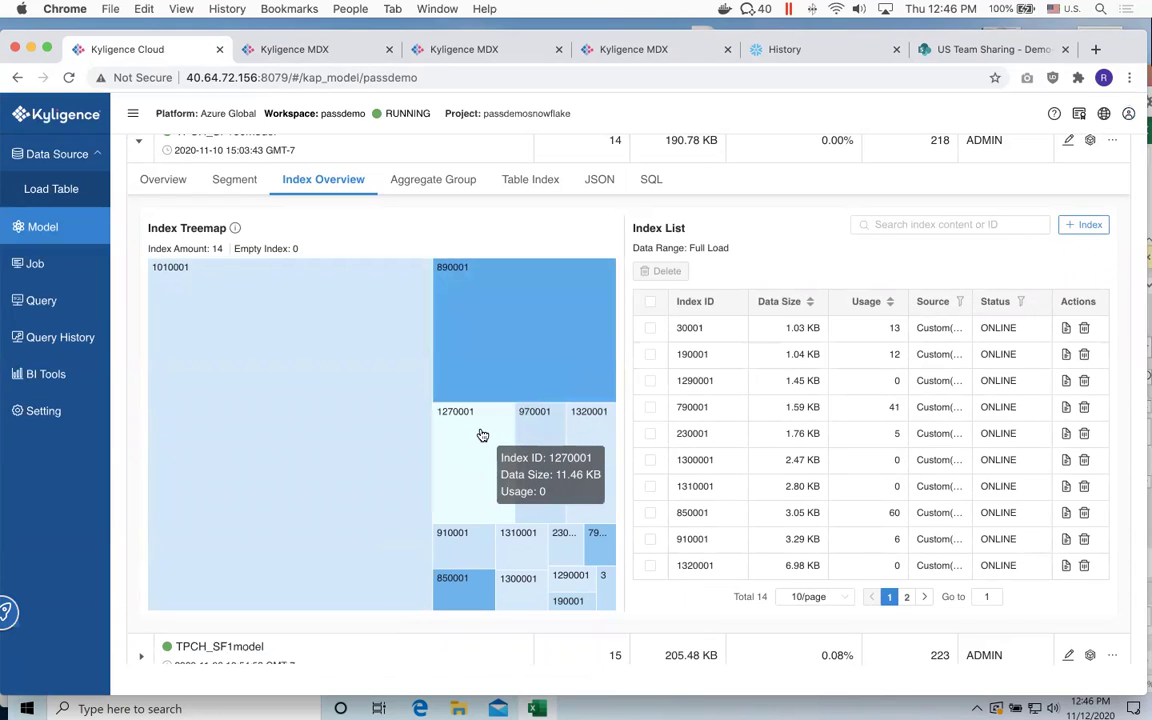
mouse_move(505, 374)
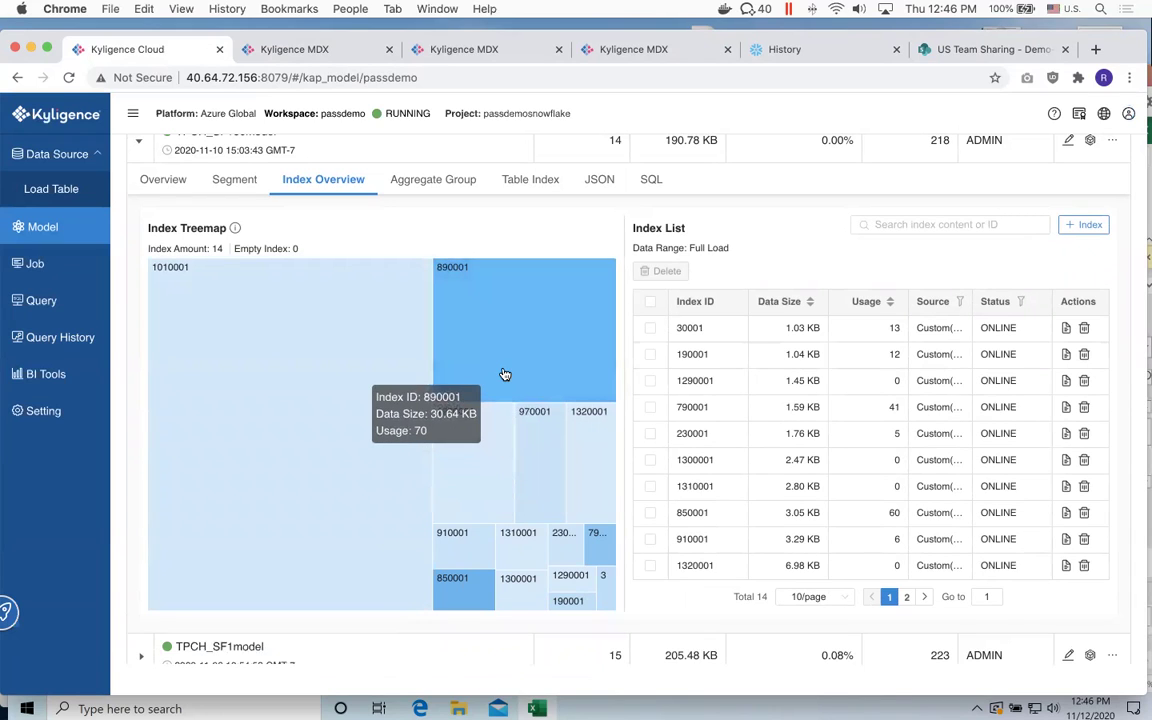
left_click(485, 350)
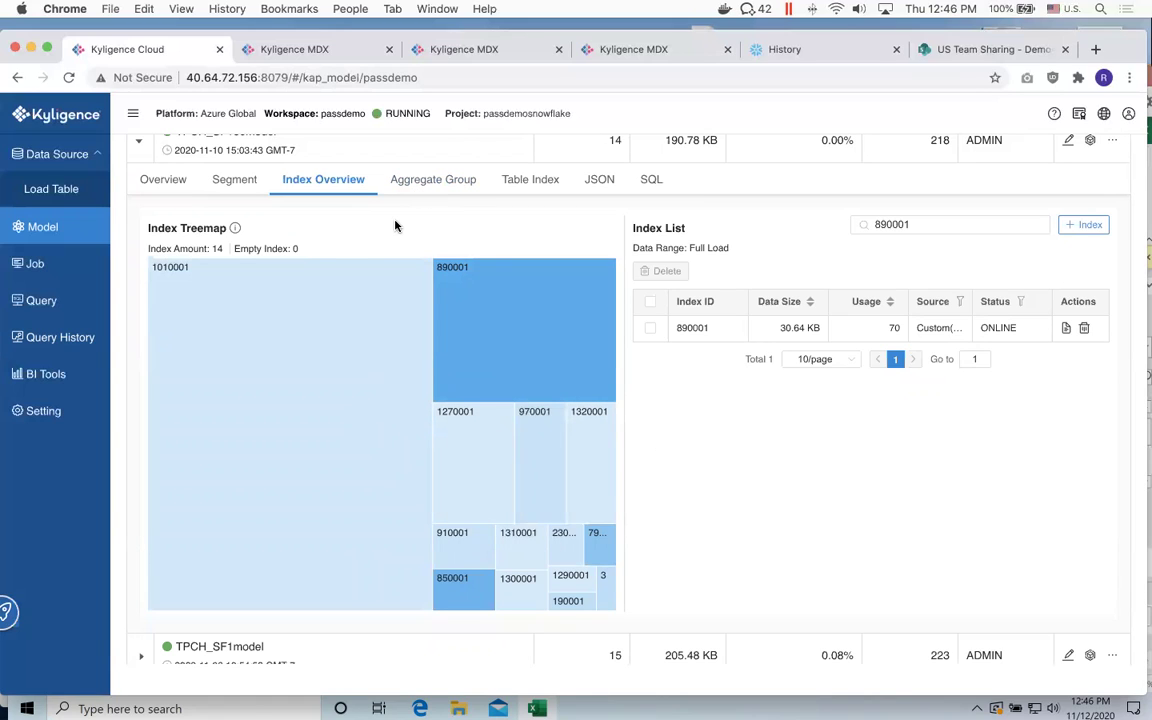
mouse_move(265, 690)
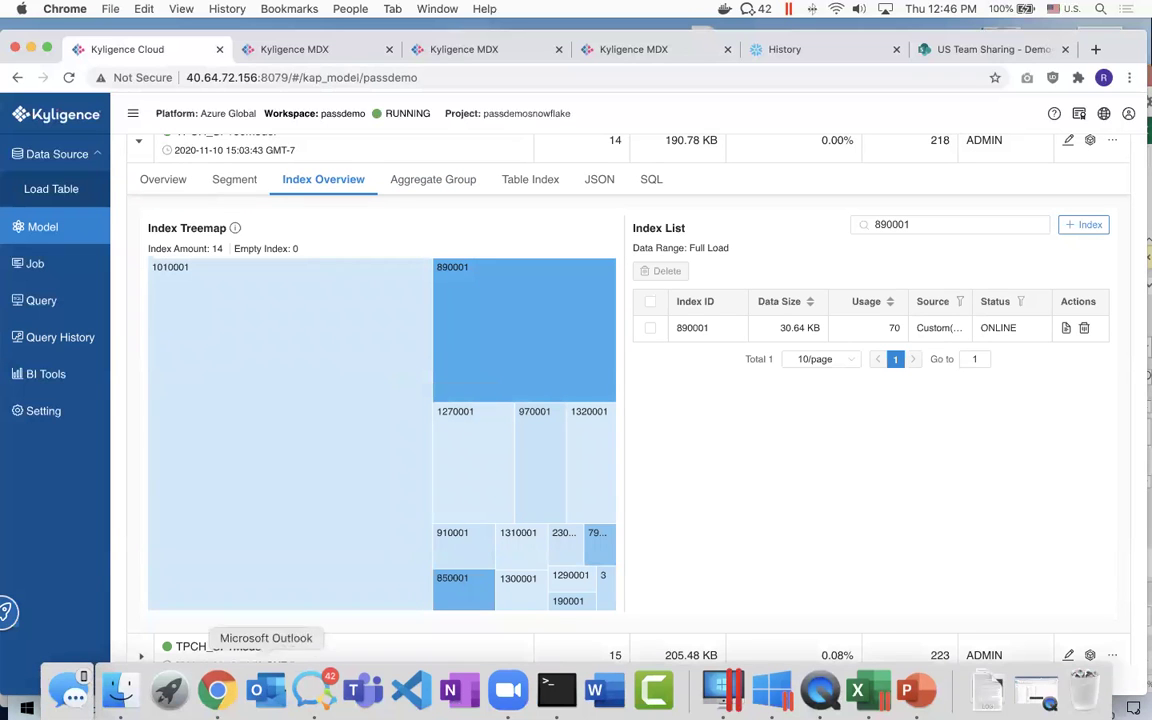
left_click(868, 692)
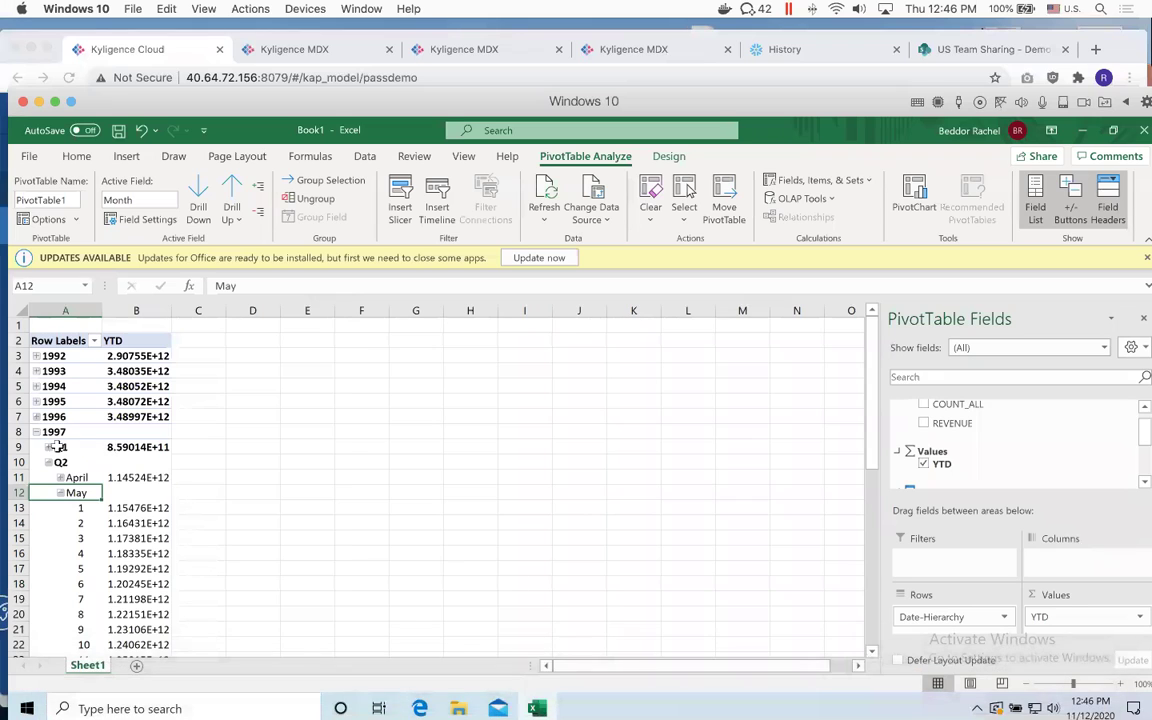
- Collapse 1997 in the pivot's Row Labels to show only yearly YTD totals for 1992–1998
left_click(37, 432)
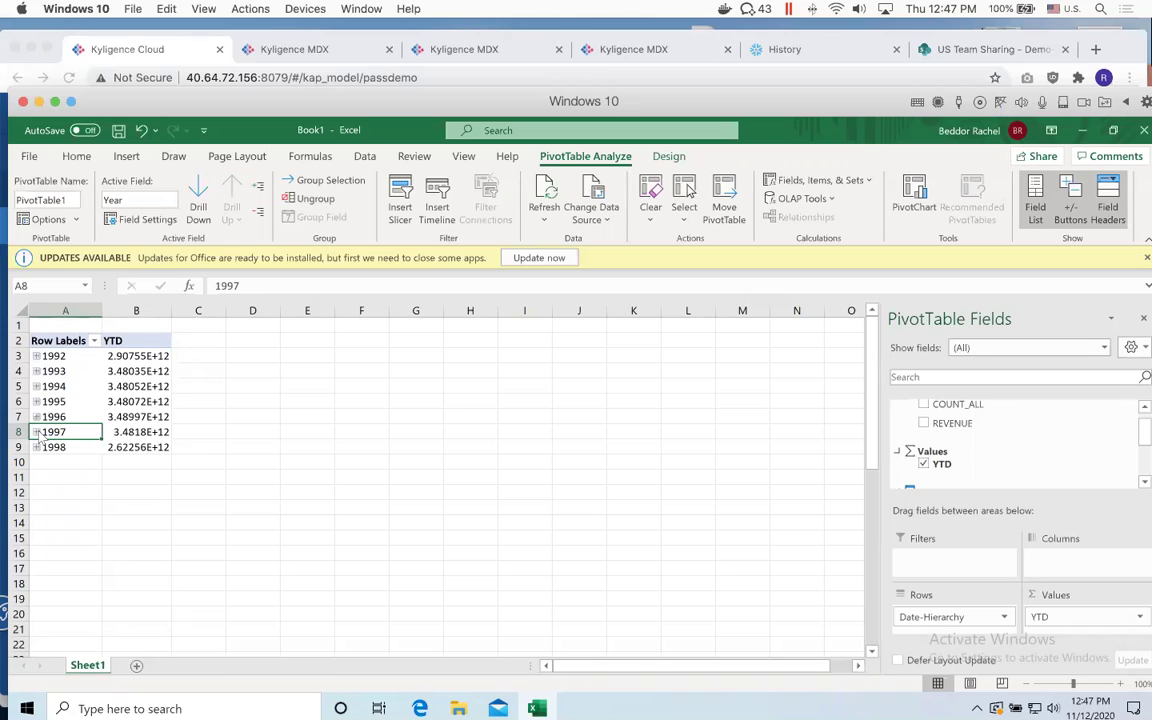
mouse_move(75, 705)
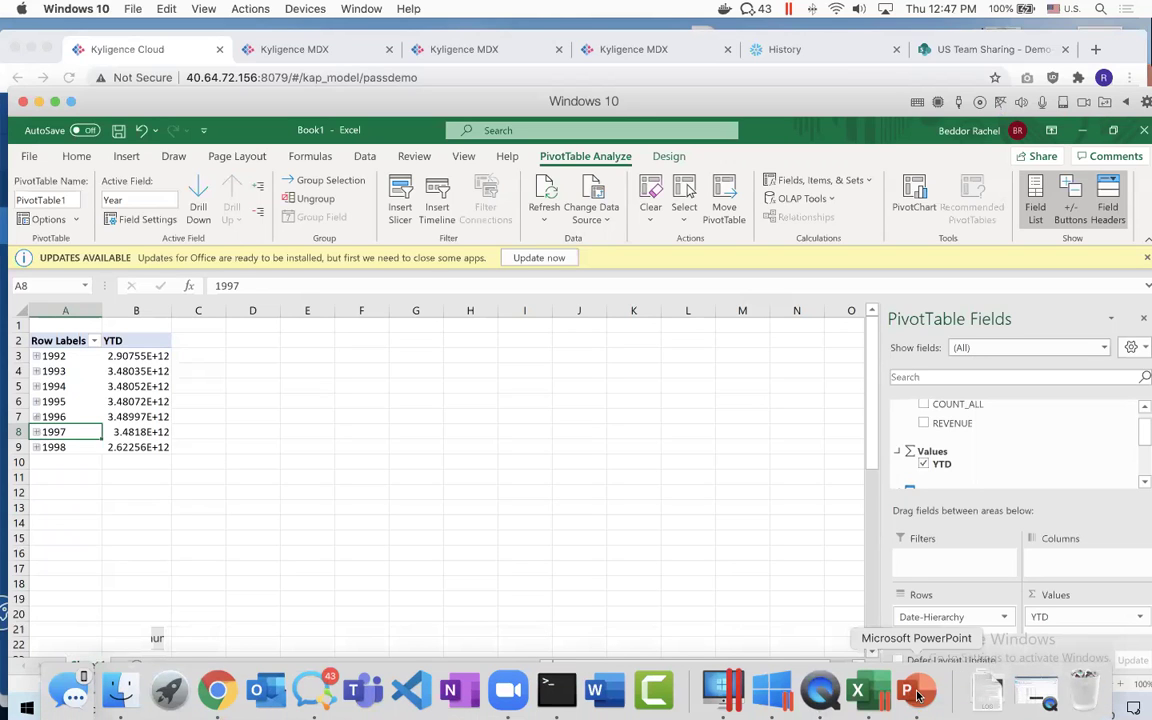